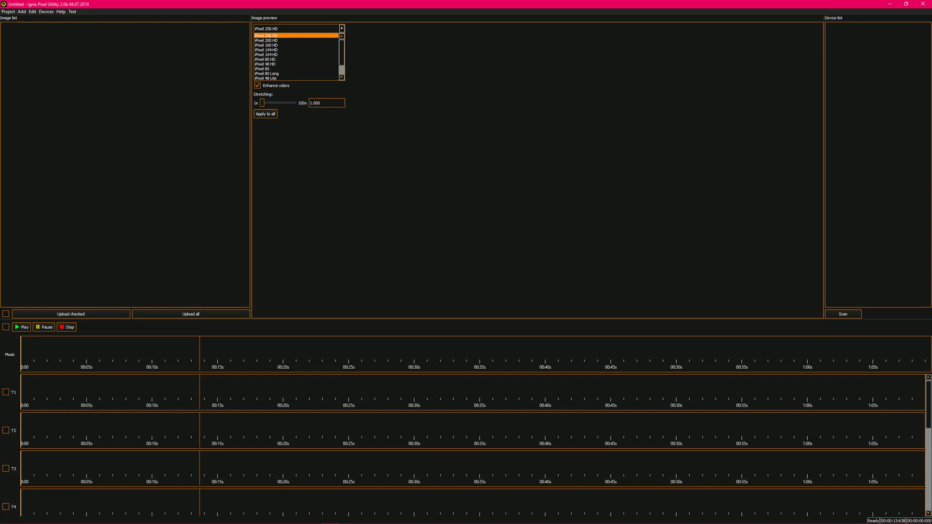
pyautogui.scroll(-1, 296, 56)
pyautogui.scroll(1, 296, 56)
pyautogui.scroll(-1, 296, 55)
pyautogui.press('Escape')
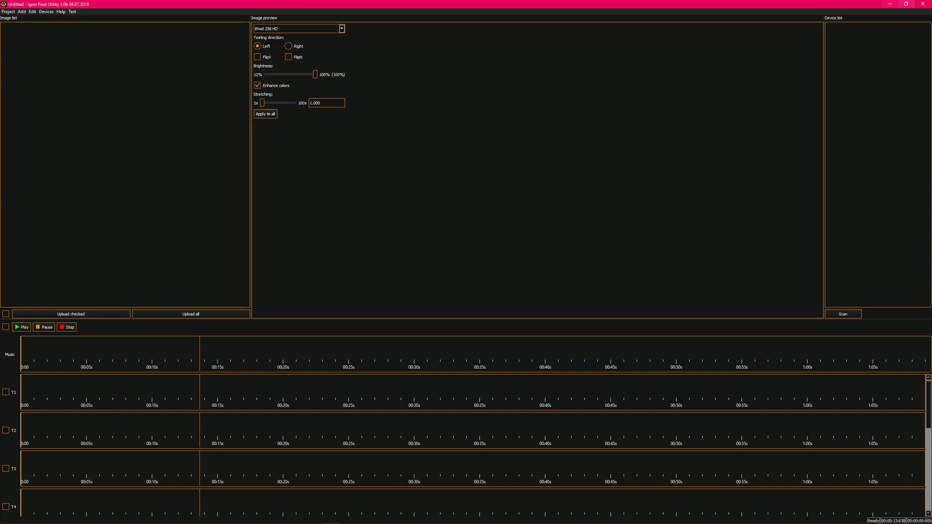
pyautogui.click(906, 4)
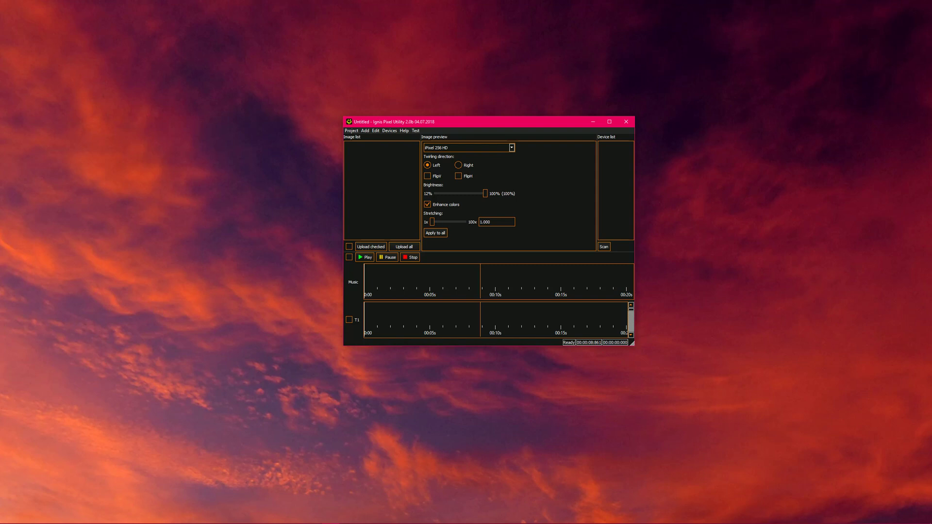
pyautogui.press('super+Up')
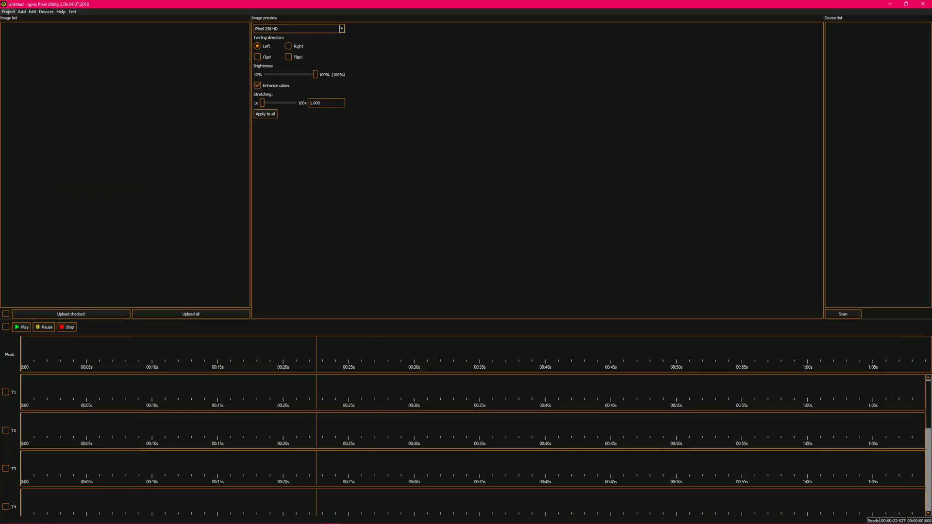
pyautogui.click(8, 11)
pyautogui.press('Down')
pyautogui.press('Down')
pyautogui.press('Down')
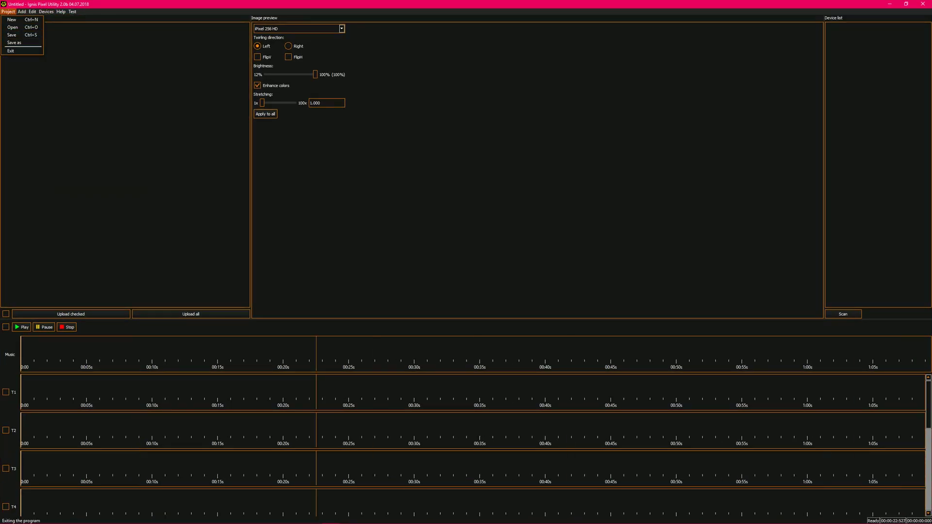
pyautogui.press('Right')
pyautogui.press('Right')
pyautogui.press('Right')
pyautogui.press('Right')
pyautogui.press('Right')
pyautogui.click(72, 11)
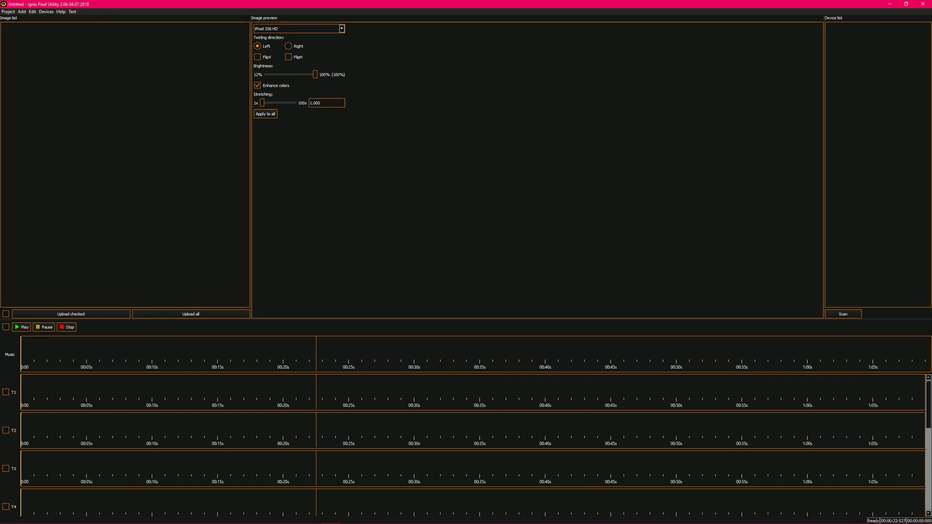
pyautogui.click(22, 11)
pyautogui.moveTo(22, 11)
pyautogui.press('Down')
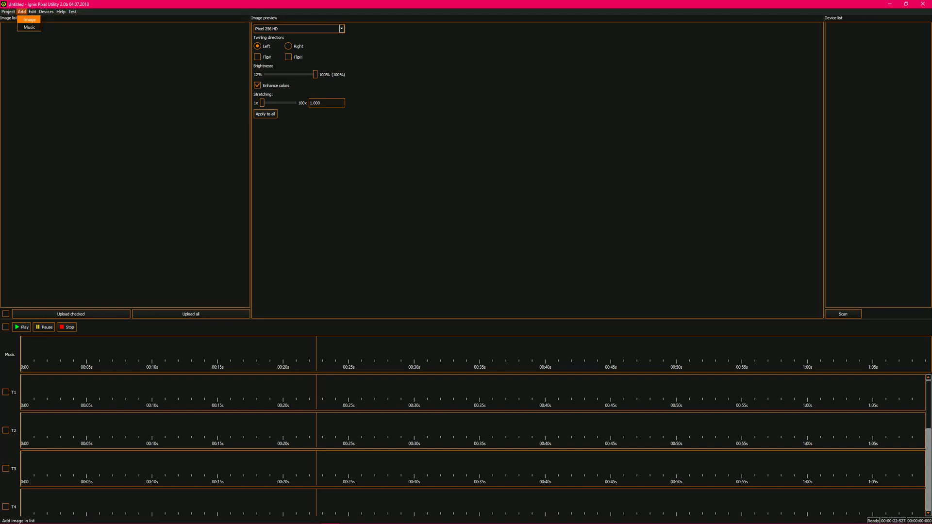
pyautogui.press('Down')
pyautogui.press('Up')
pyautogui.press('Down')
pyautogui.press('Up')
pyautogui.press('Down')
pyautogui.press('Up')
pyautogui.moveTo(931, 146); pyautogui.dragTo(388, 140)
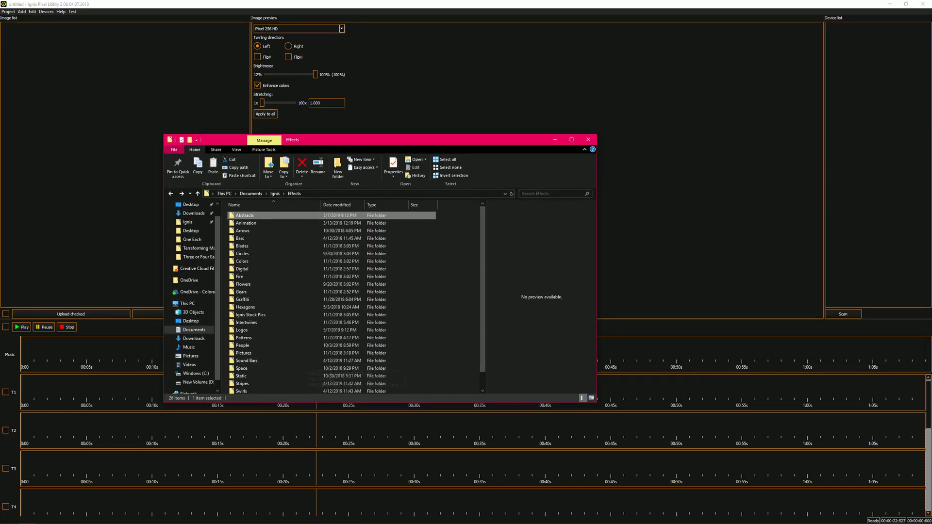
pyautogui.press('Escape')
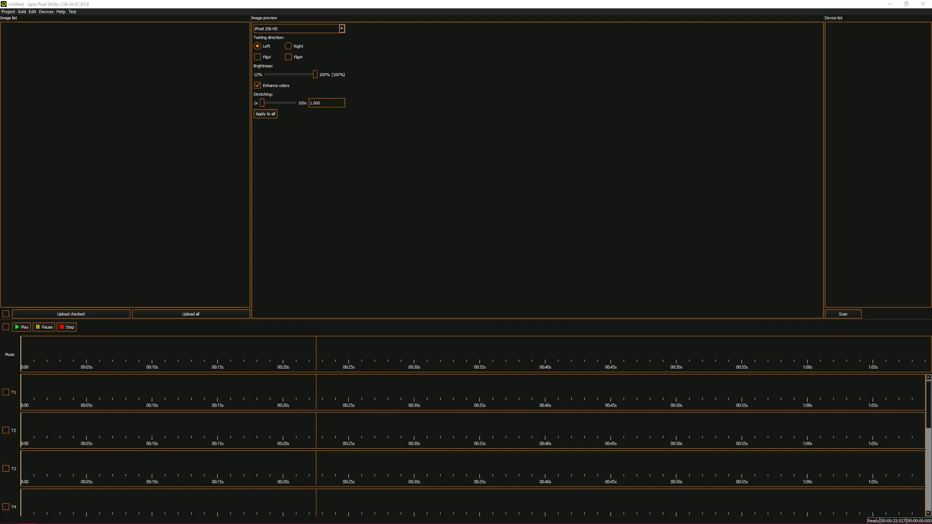
pyautogui.hotkey('alt', 'Tab')
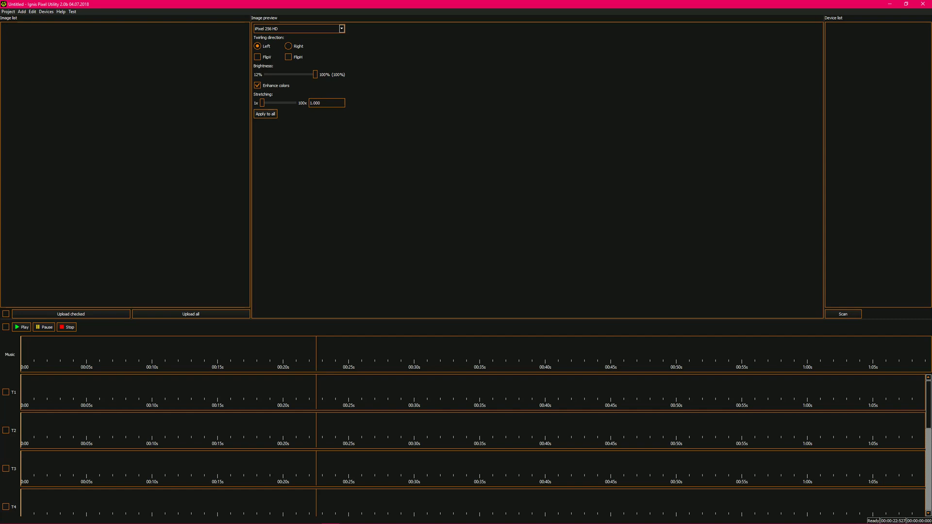
# Add Abstract1.png from the Effects > Abstracts folder to the image list and display it in the image preview.
pyautogui.moveTo(931, 102); pyautogui.dragTo(699, 114)
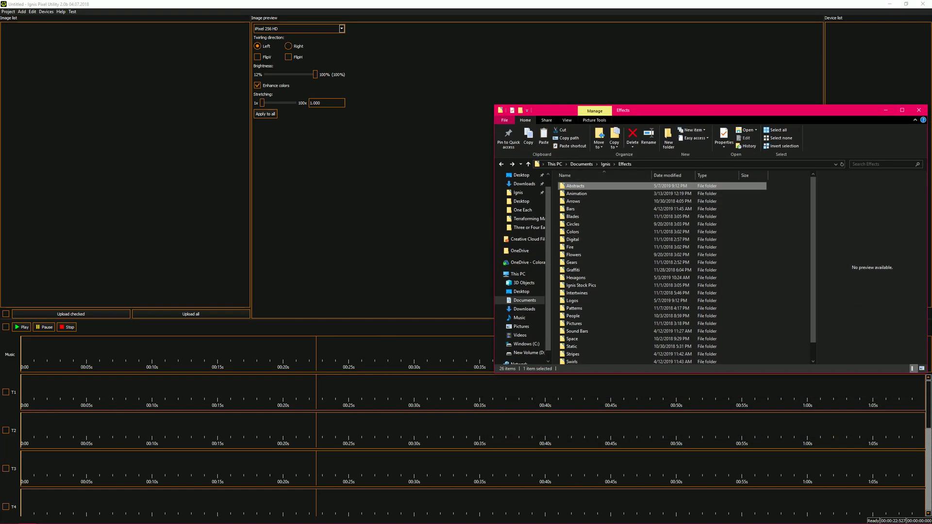
pyautogui.doubleClick(583, 186)
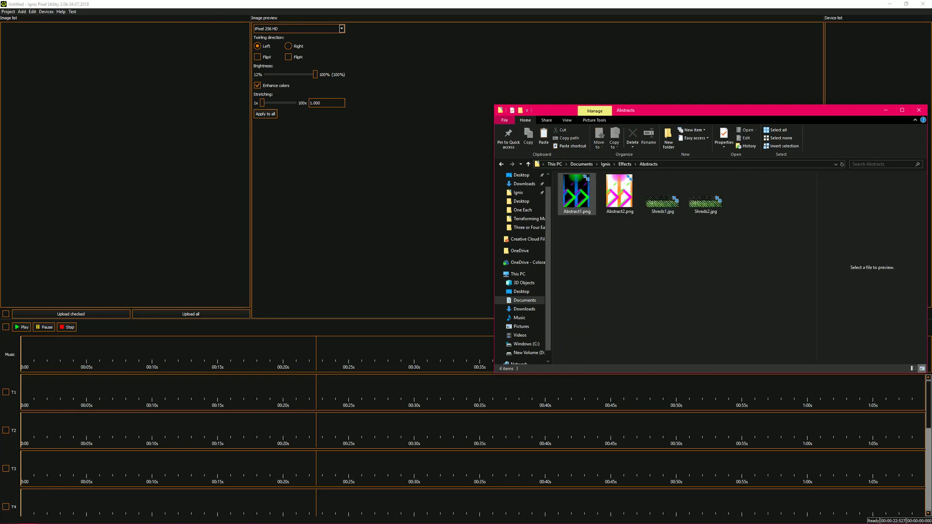
pyautogui.click(577, 194)
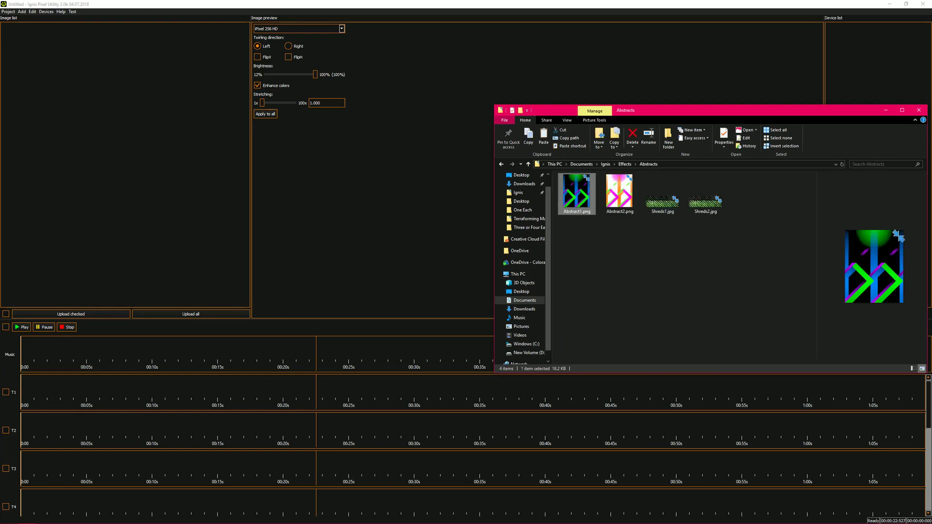
pyautogui.moveTo(576, 194); pyautogui.dragTo(61, 97)
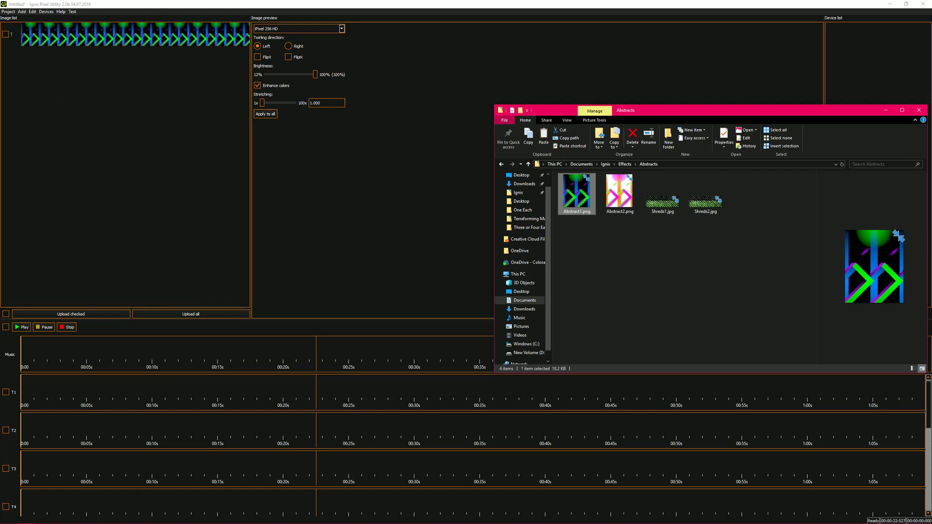
pyautogui.moveTo(704, 109); pyautogui.dragTo(931, 108)
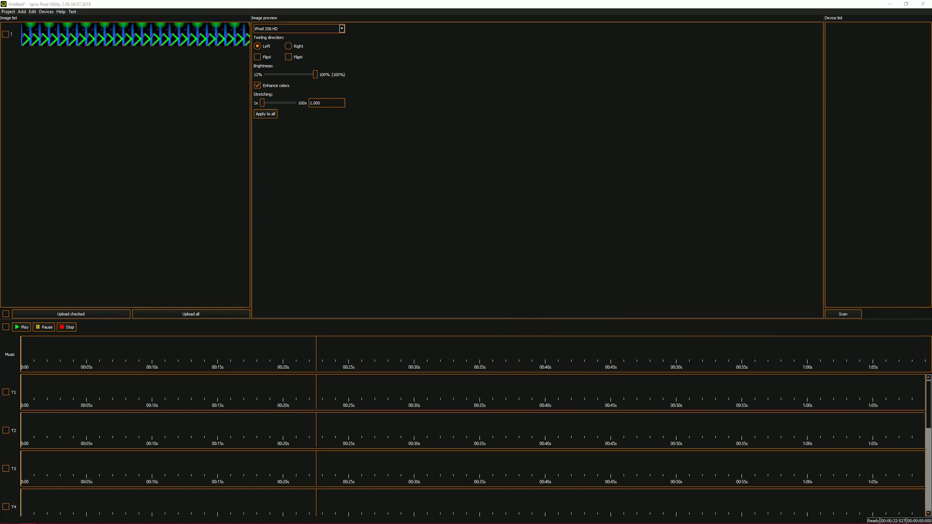
pyautogui.click(135, 34)
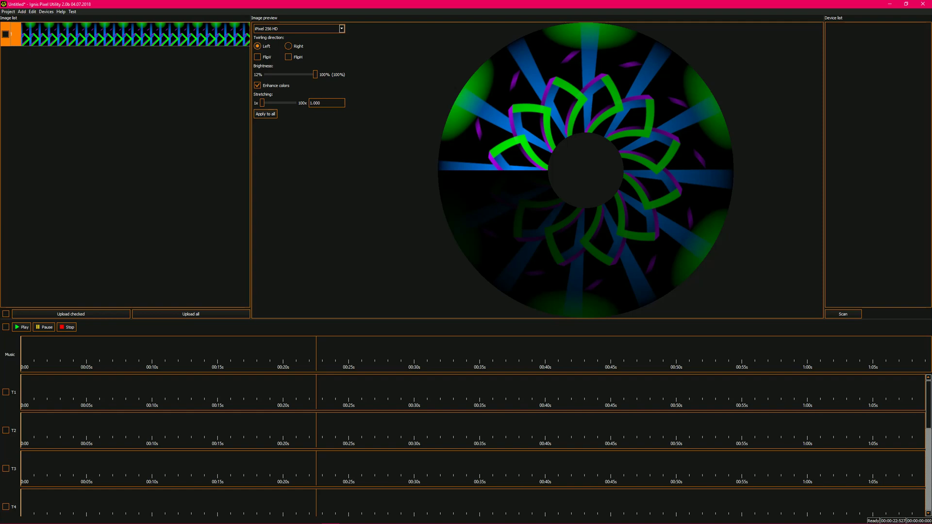
# Compare the Right and Left twirling directions on the previewed image, ending on Left.
pyautogui.click(288, 46)
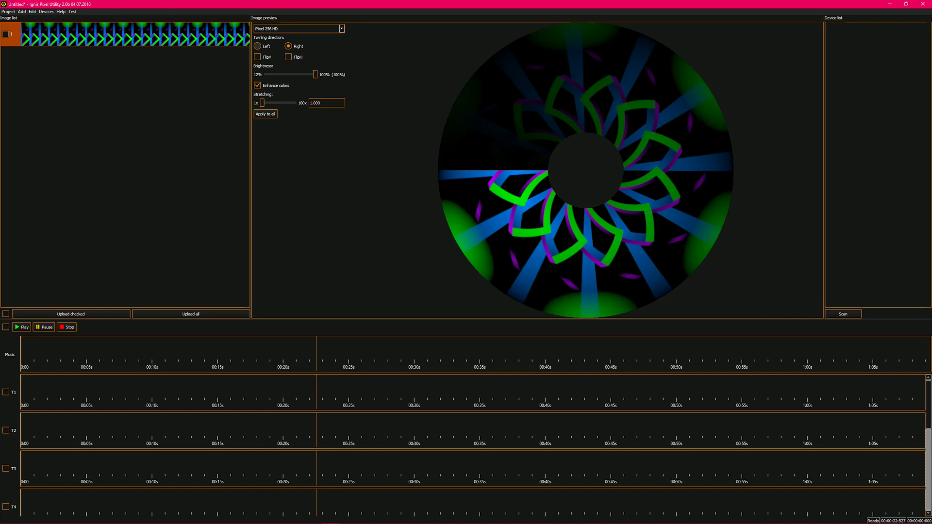
pyautogui.click(257, 46)
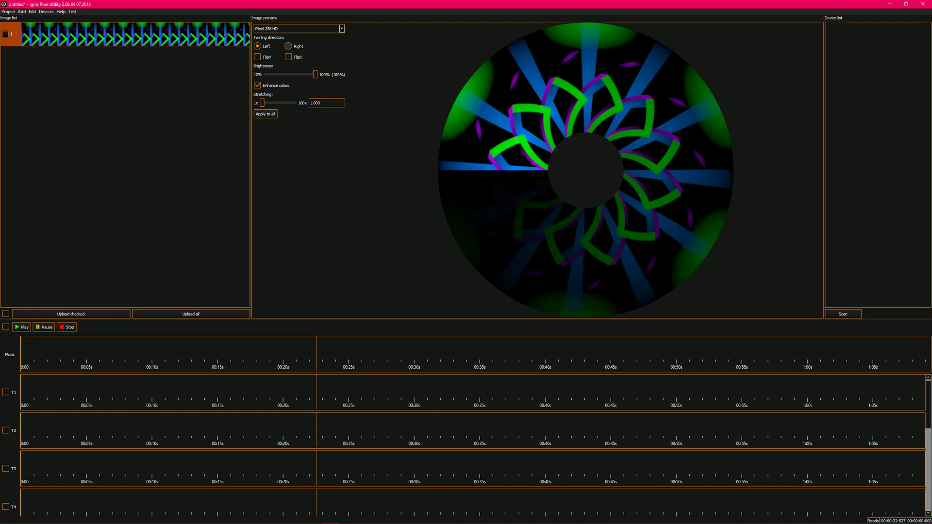
pyautogui.click(289, 46)
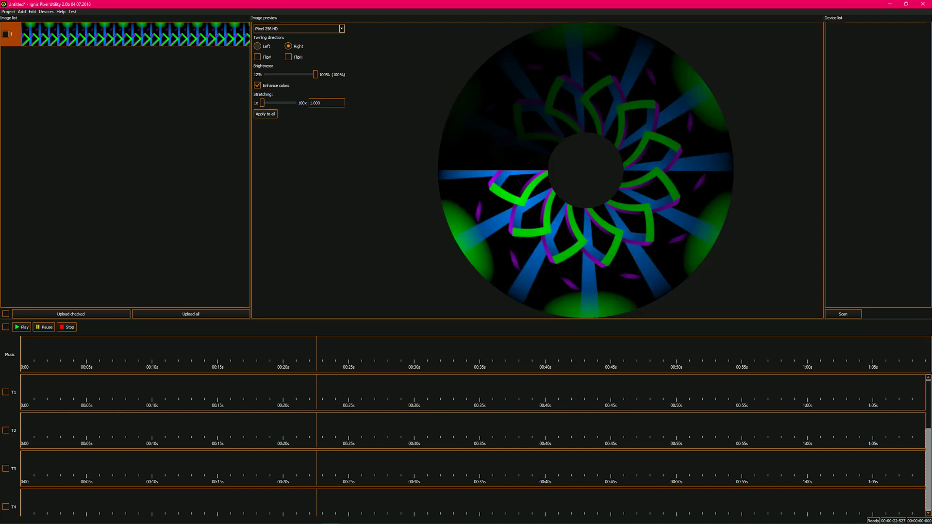
pyautogui.click(257, 46)
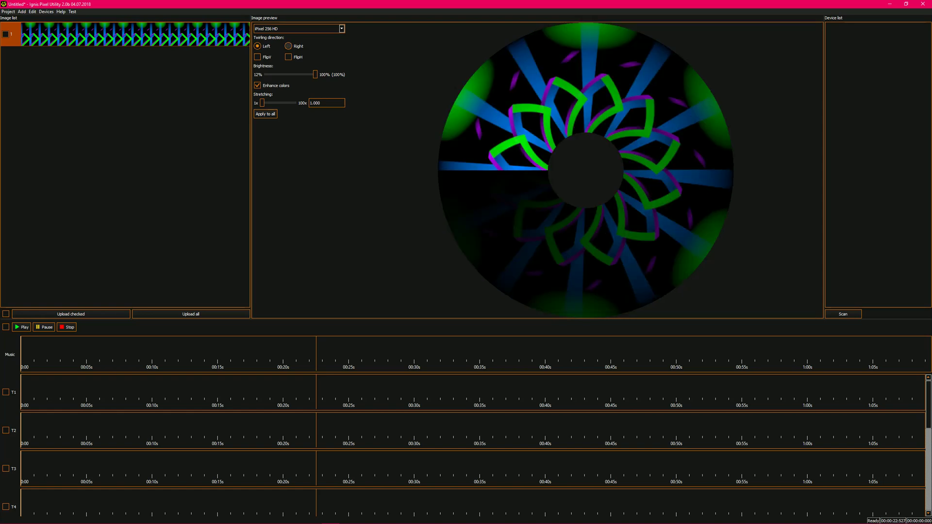
# Try FlipV, FlipH and a flipped image with each twirling direction, ending unflipped with the direction on Left.
pyautogui.click(257, 56)
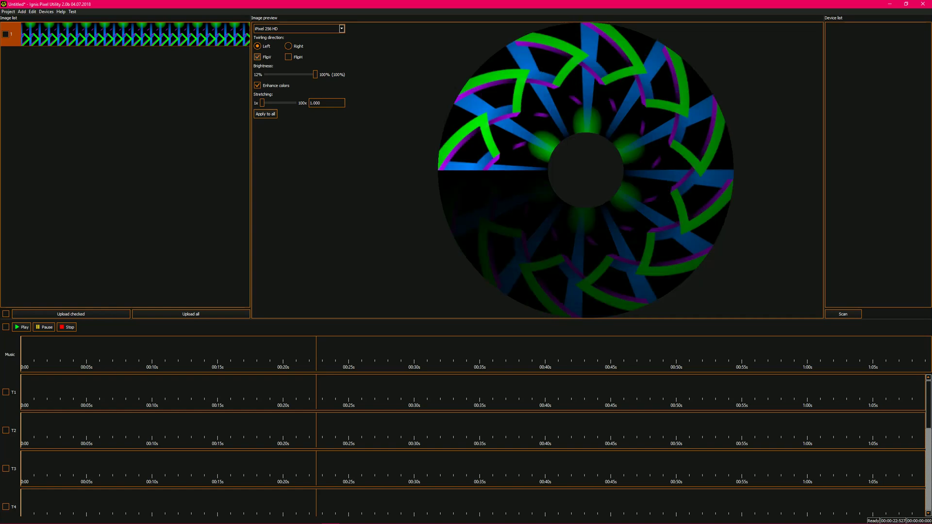
pyautogui.click(257, 57)
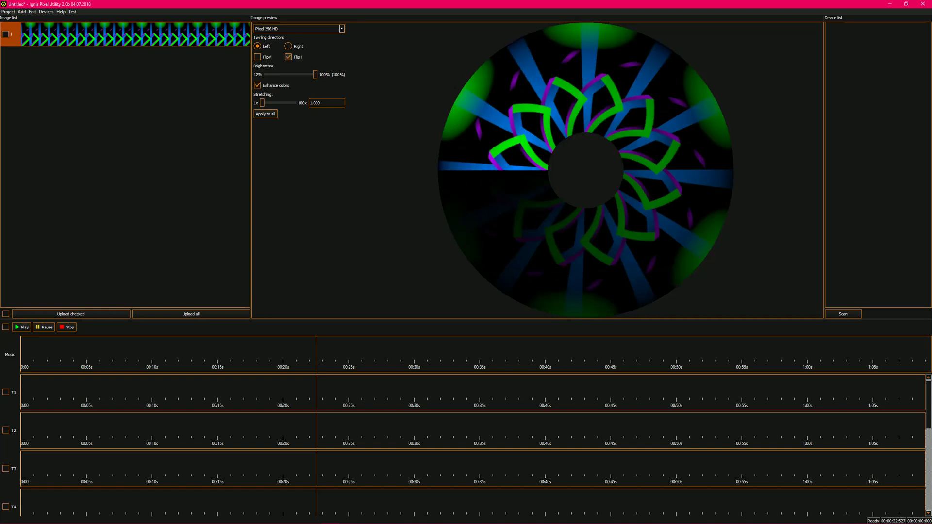
pyautogui.click(289, 57)
pyautogui.click(288, 57)
pyautogui.click(257, 56)
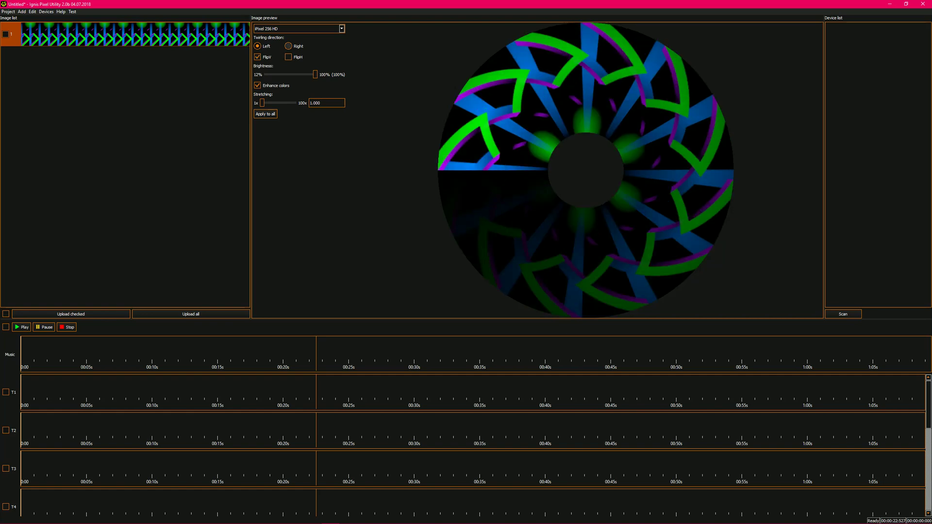
pyautogui.click(288, 47)
pyautogui.click(257, 46)
pyautogui.click(257, 57)
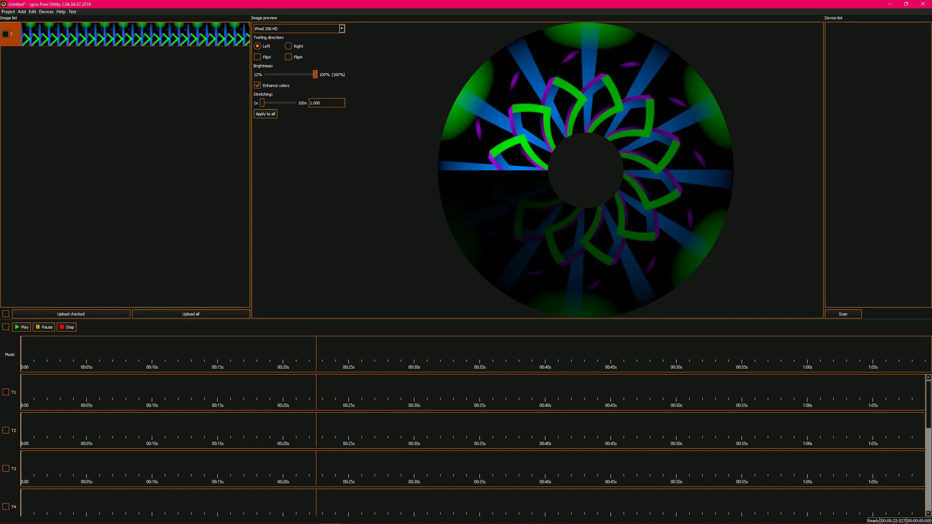
# Try out the brightness, enhance colors and stretching settings on the previewed image and deselect it.
pyautogui.moveTo(315, 74)
pyautogui.mouseDown()
pyautogui.moveTo(283, 75)
pyautogui.moveTo(315, 75)
pyautogui.mouseUp()
pyautogui.click(257, 86)
pyautogui.moveTo(263, 103)
pyautogui.mouseDown()
pyautogui.moveTo(292, 103)
pyautogui.moveTo(262, 103)
pyautogui.mouseUp()
pyautogui.moveTo(262, 103); pyautogui.dragTo(262, 103)
pyautogui.moveTo(262, 103)
pyautogui.mouseDown()
pyautogui.moveTo(271, 103)
pyautogui.moveTo(263, 103)
pyautogui.mouseUp()
pyautogui.click(128, 34)
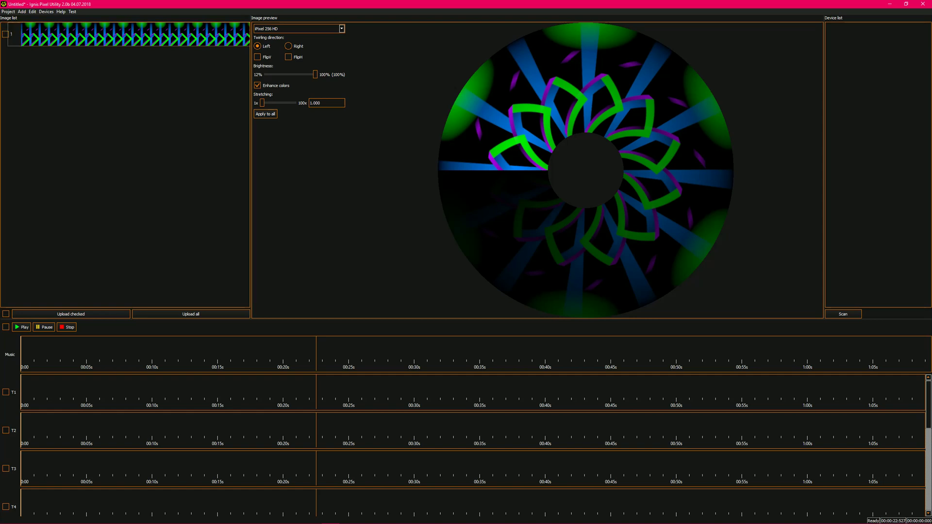
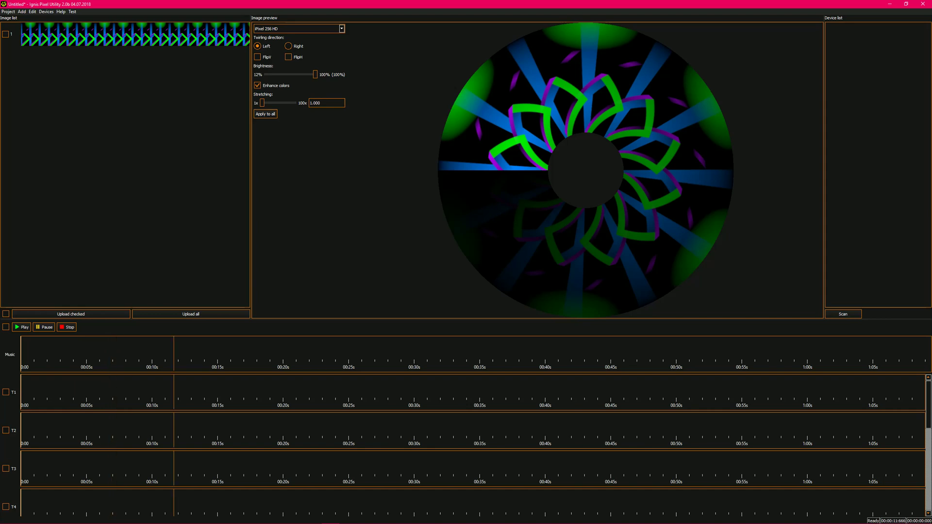
# Add Shreds2.jpg from the Abstracts folder and Arrow7.png from the Arrows folder to the image list.
pyautogui.moveTo(931, 175); pyautogui.dragTo(612, 114)
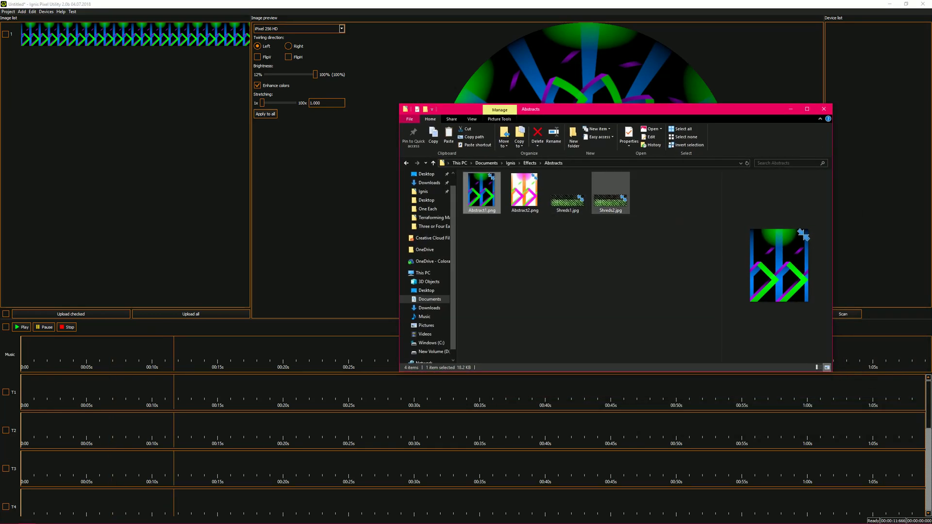
pyautogui.moveTo(610, 193); pyautogui.dragTo(108, 122)
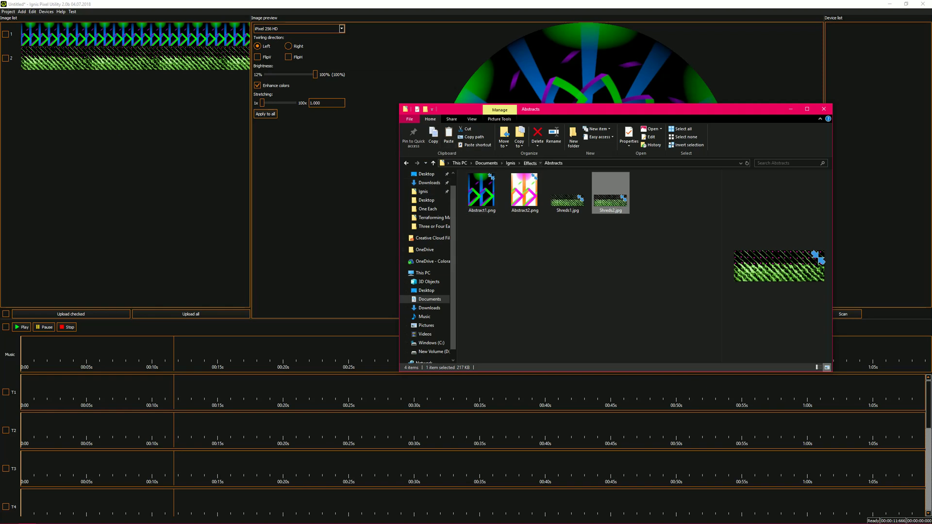
pyautogui.click(530, 163)
pyautogui.click(488, 200)
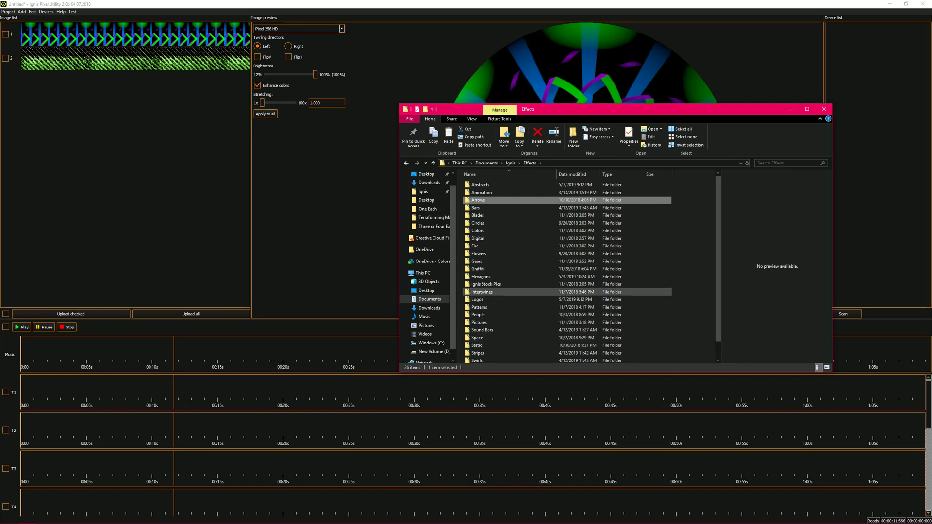
pyautogui.press('Return')
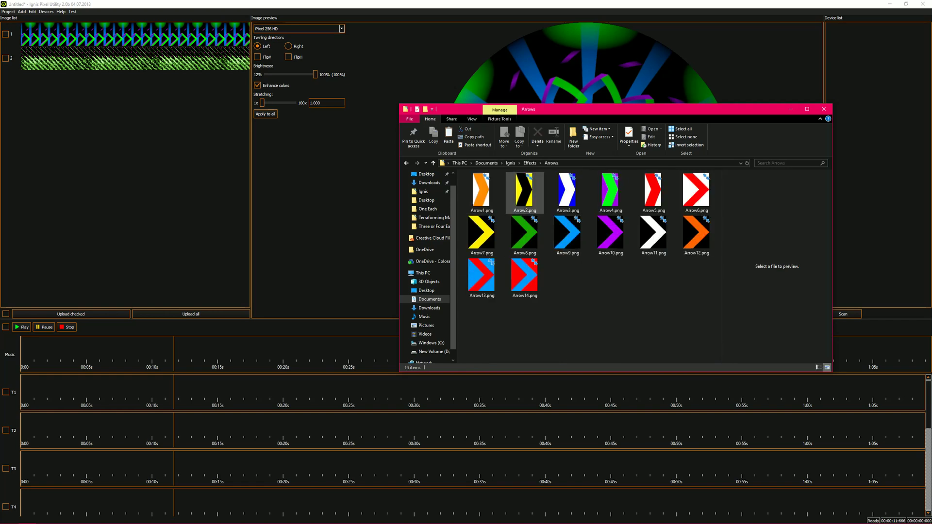
pyautogui.moveTo(481, 233); pyautogui.dragTo(97, 85)
# Add the first image of the Digital effects folder and Graffiti4.jpg from the Graffiti folder to the image list.
pyautogui.click(529, 163)
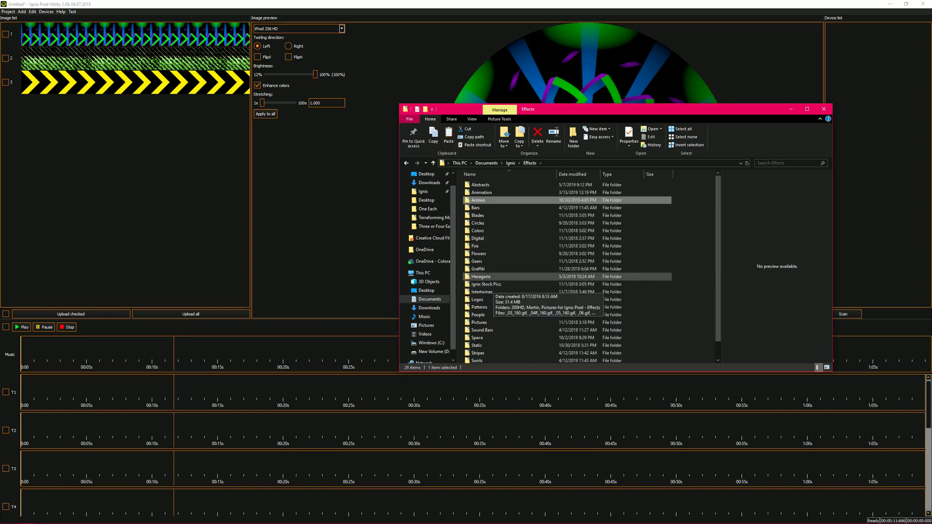
pyautogui.doubleClick(491, 238)
pyautogui.moveTo(480, 193); pyautogui.dragTo(146, 145)
pyautogui.click(529, 163)
pyautogui.doubleClick(478, 269)
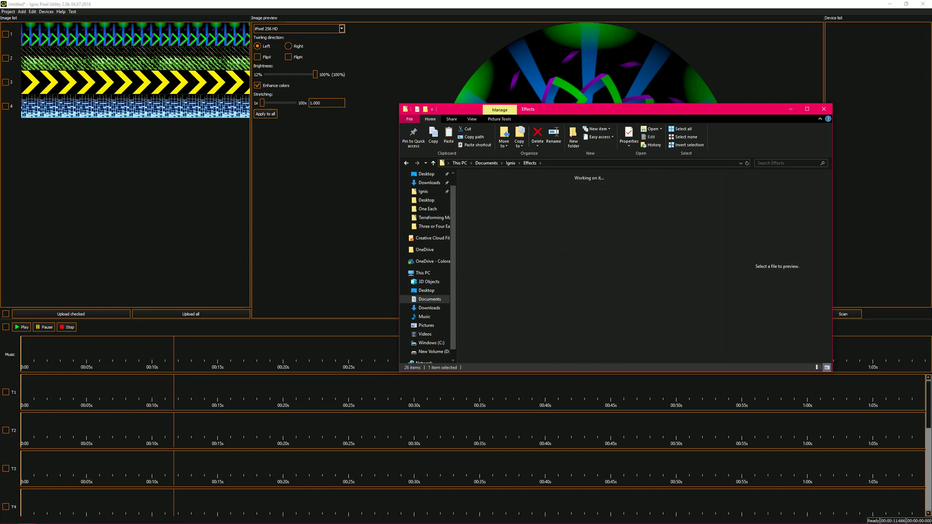
pyautogui.moveTo(610, 192); pyautogui.dragTo(114, 160)
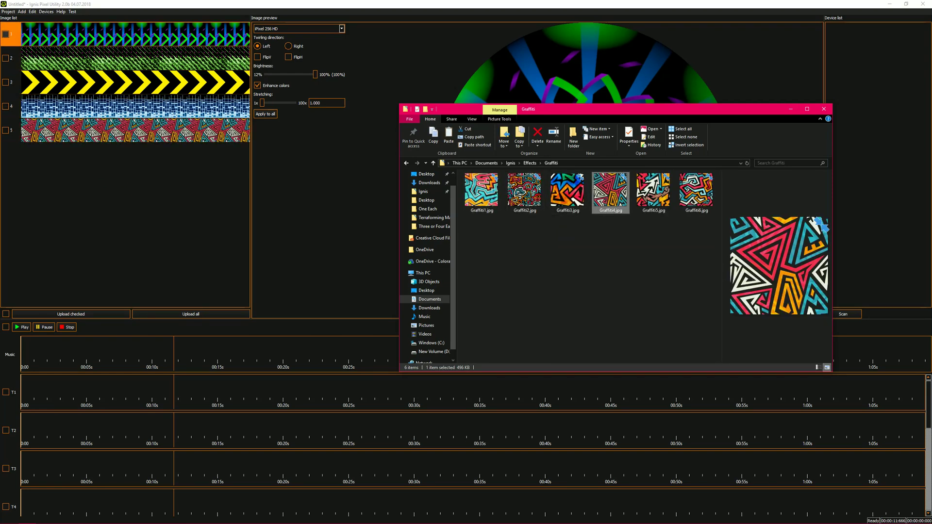
# Add Intertwine4.png from the Intertwines folder to the image list and return to the Effects folder.
pyautogui.click(406, 163)
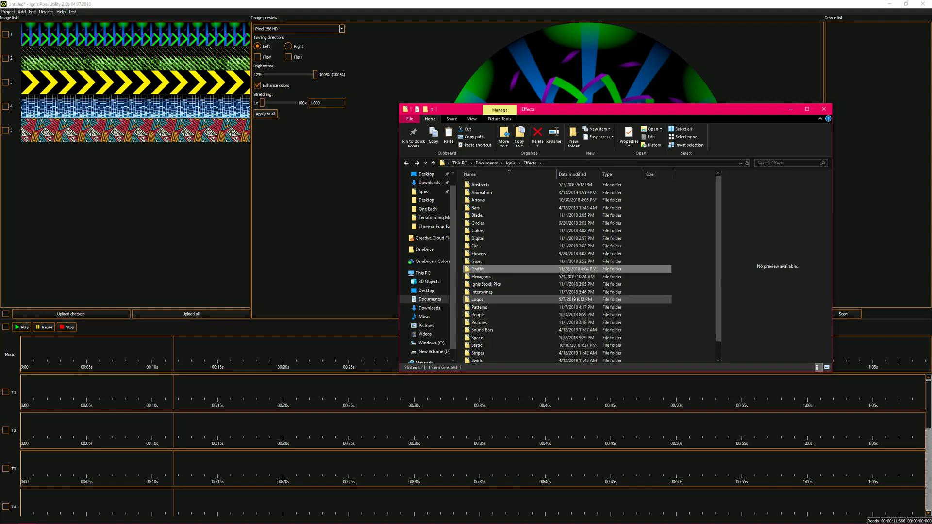
pyautogui.doubleClick(482, 292)
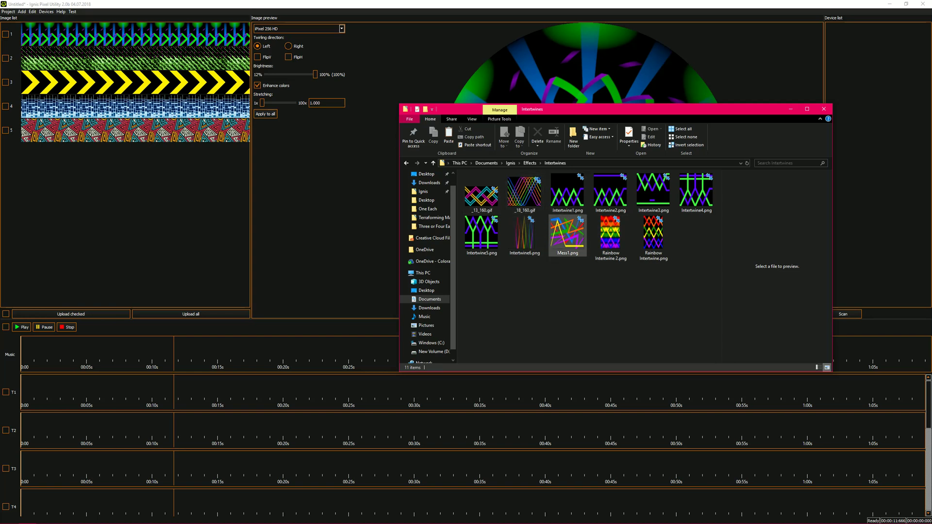
pyautogui.moveTo(696, 193); pyautogui.dragTo(184, 221)
pyautogui.hotkey('alt', 'Left')
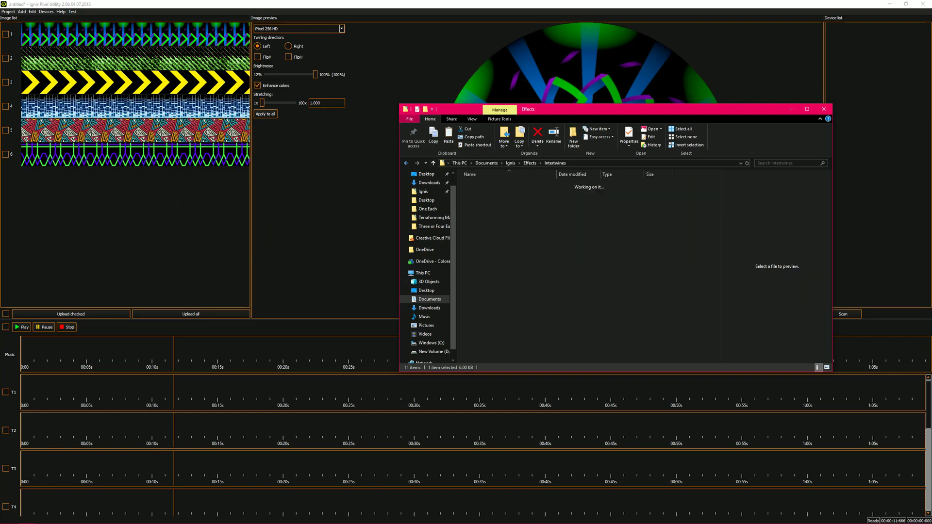
# Add an image from the Fire folder of the Effects collection to the end of the image list.
pyautogui.scroll(-1, 567, 344)
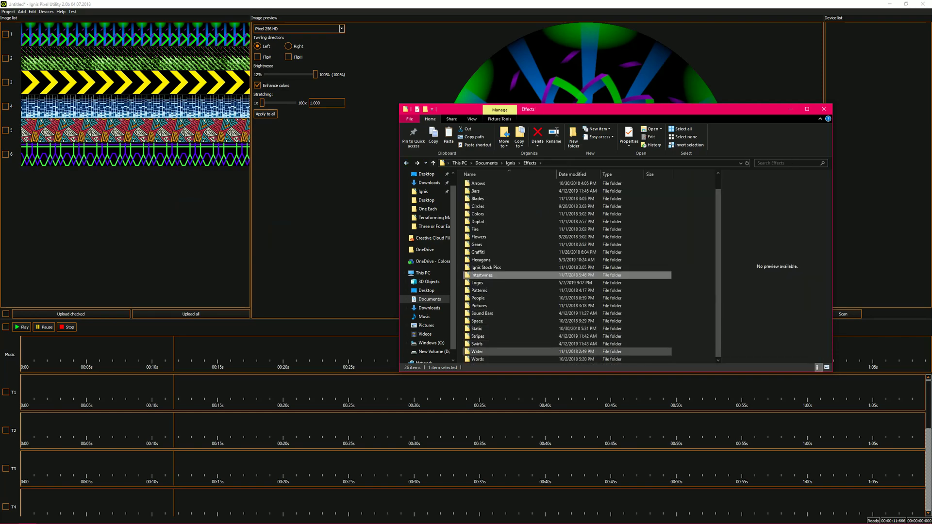
pyautogui.doubleClick(477, 352)
pyautogui.click(407, 163)
pyautogui.click(475, 237)
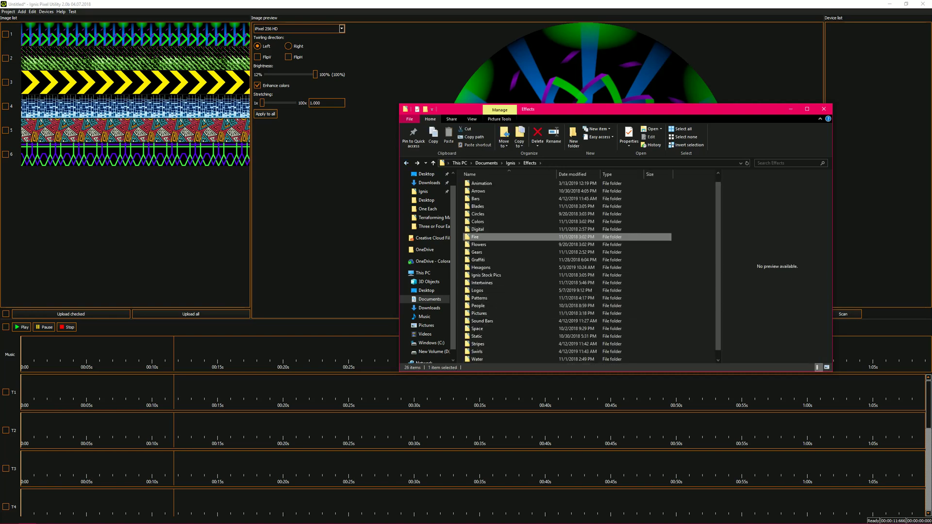
pyautogui.doubleClick(485, 237)
pyautogui.moveTo(481, 194); pyautogui.dragTo(120, 223)
pyautogui.click(174, 222)
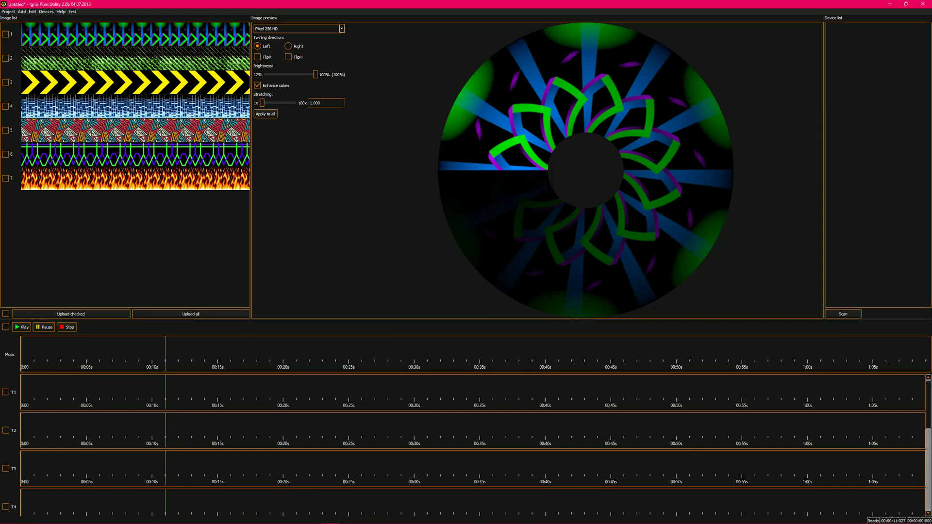
# Preview the second through seventh images of the image list one after another.
pyautogui.click(187, 57)
pyautogui.keyDown('ctrl'); pyautogui.click(11, 82); pyautogui.keyUp('ctrl')
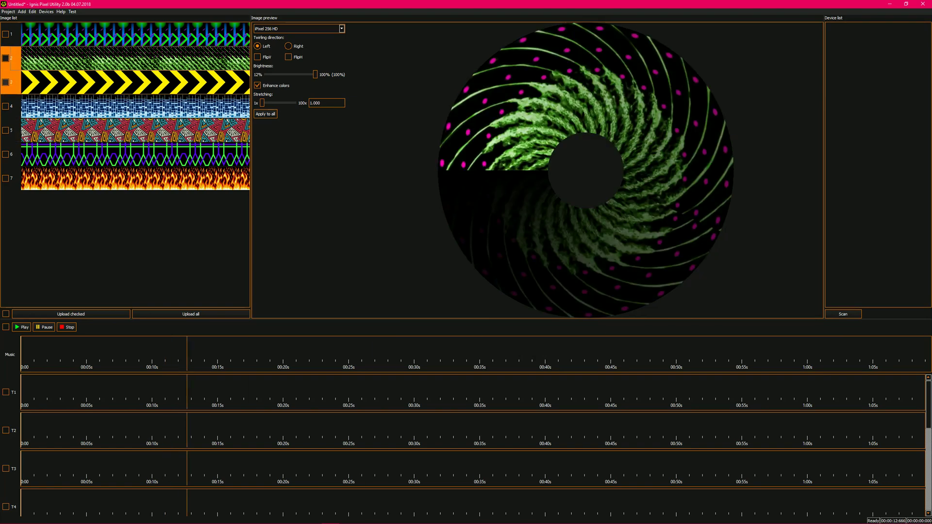
pyautogui.click(134, 82)
pyautogui.keyDown('ctrl'); pyautogui.click(10, 106); pyautogui.keyUp('ctrl')
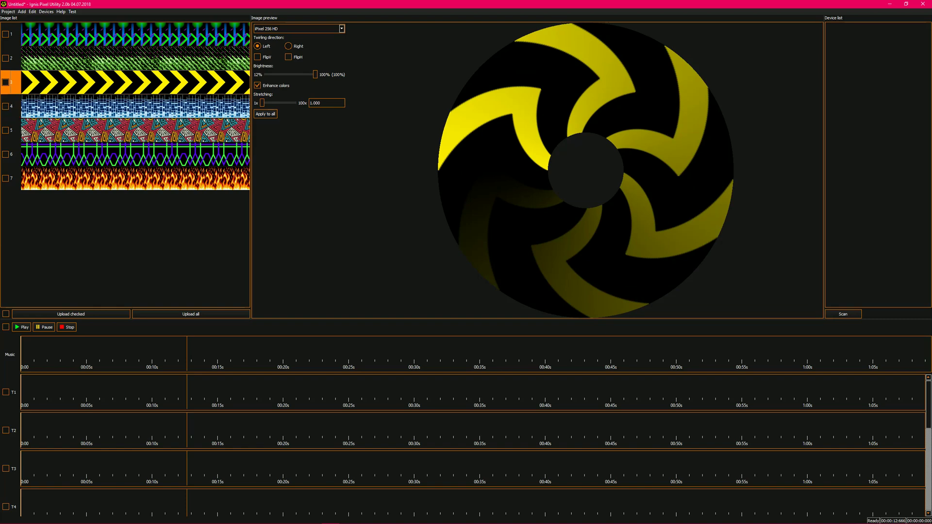
pyautogui.click(16, 106)
pyautogui.click(15, 130)
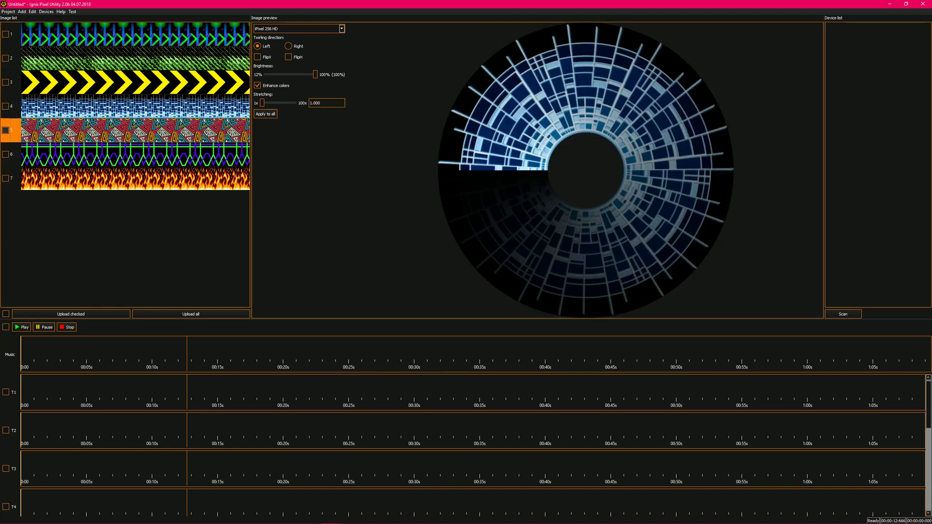
pyautogui.click(15, 154)
pyautogui.click(15, 178)
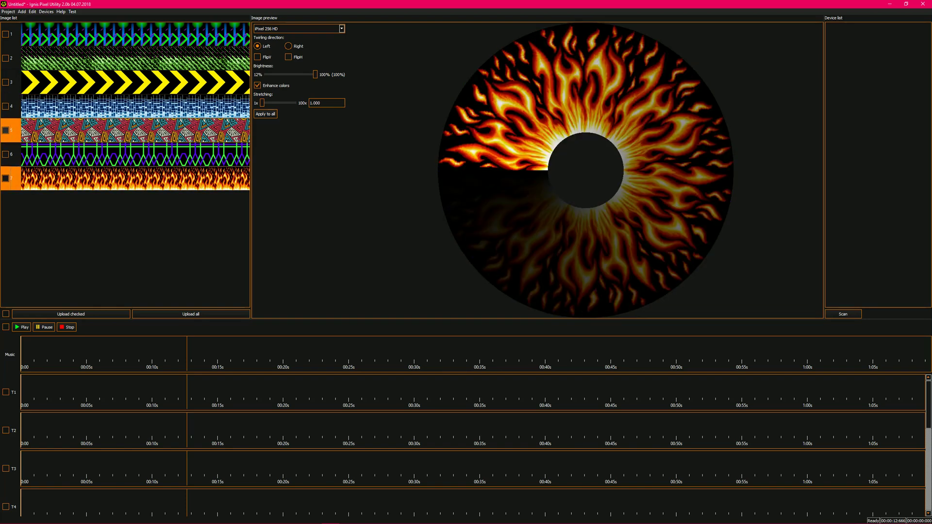
# Try the FlipH and FlipV options on the sixth image, turning each off again, and deselect the image.
pyautogui.click(16, 155)
pyautogui.click(288, 57)
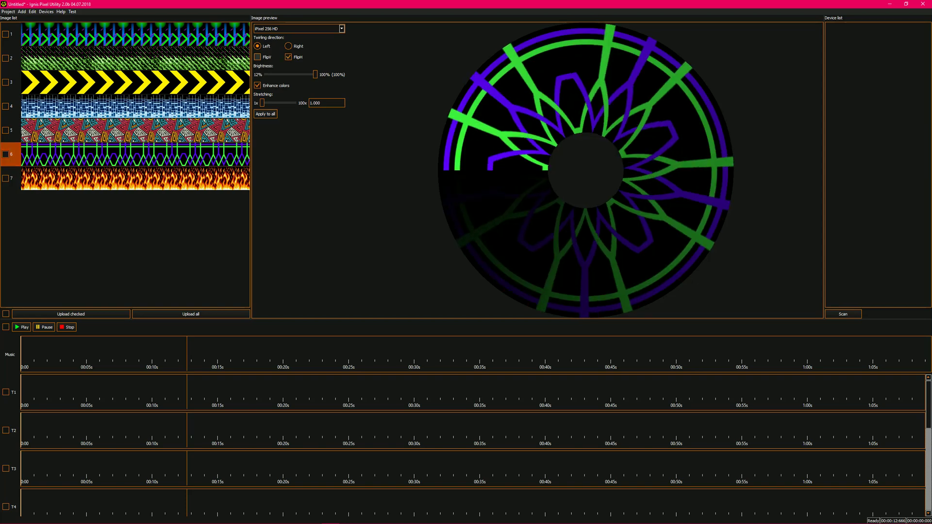
pyautogui.click(287, 57)
pyautogui.click(257, 57)
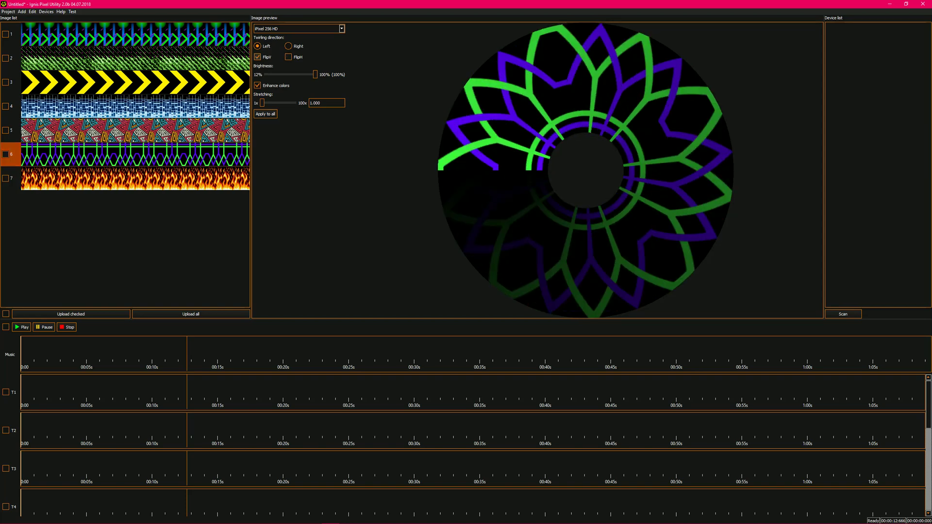
pyautogui.click(257, 57)
pyautogui.click(187, 243)
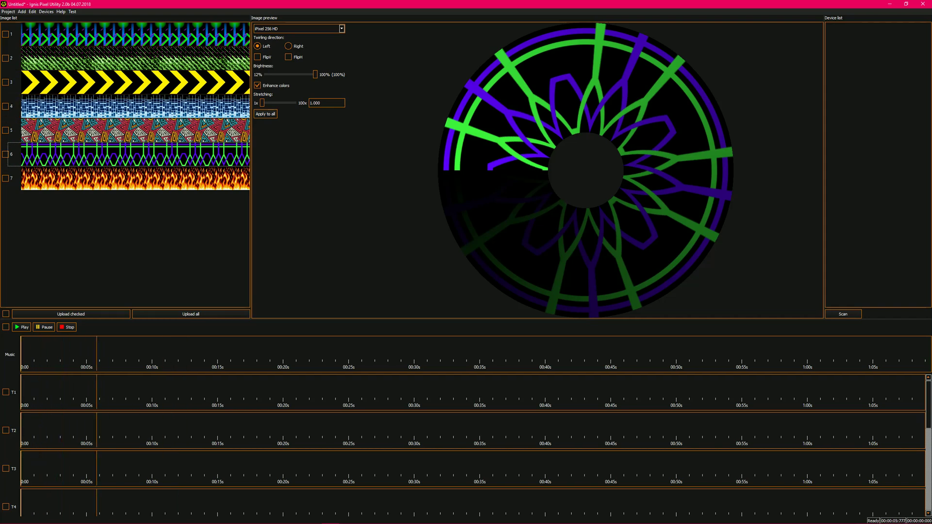
# Place the first image at the start of track T1 and extend its clip to 10 s.
pyautogui.moveTo(104, 41); pyautogui.dragTo(135, 399)
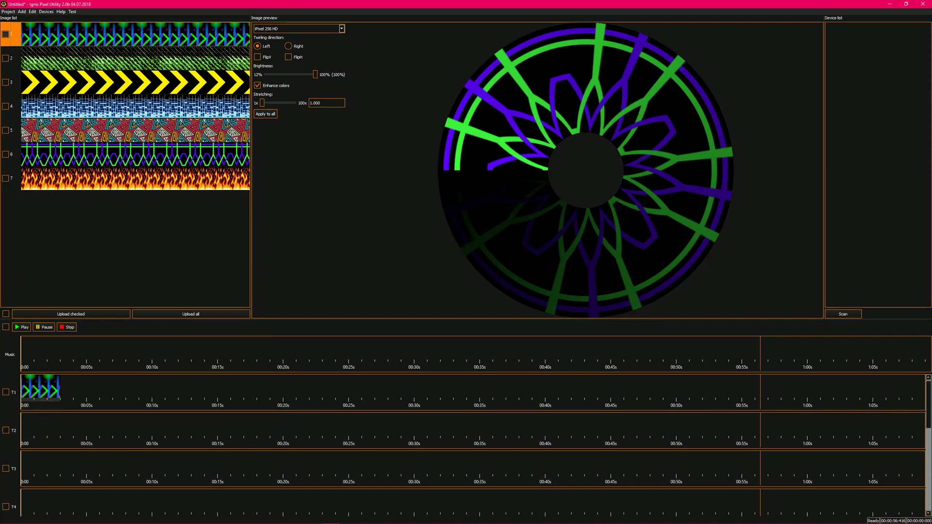
pyautogui.click(48, 388)
pyautogui.moveTo(60, 387); pyautogui.dragTo(148, 387)
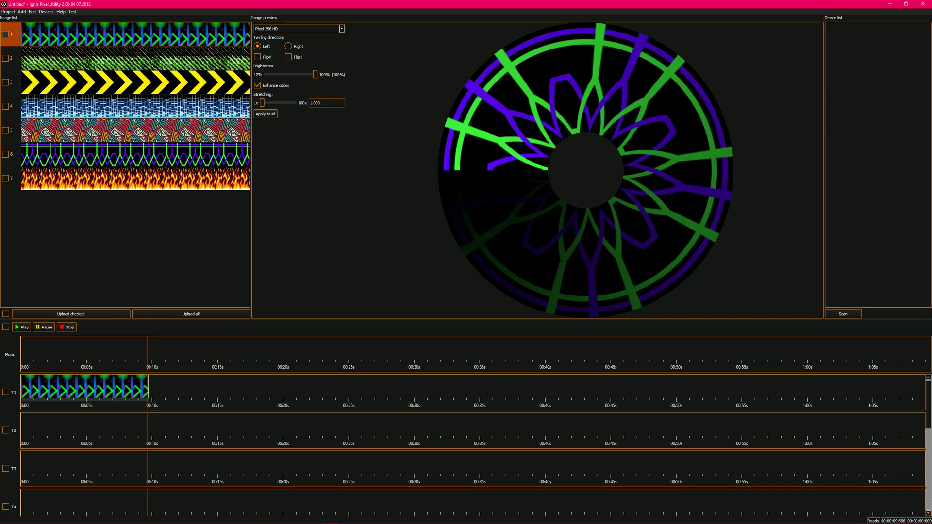
pyautogui.moveTo(148, 387); pyautogui.dragTo(151, 387)
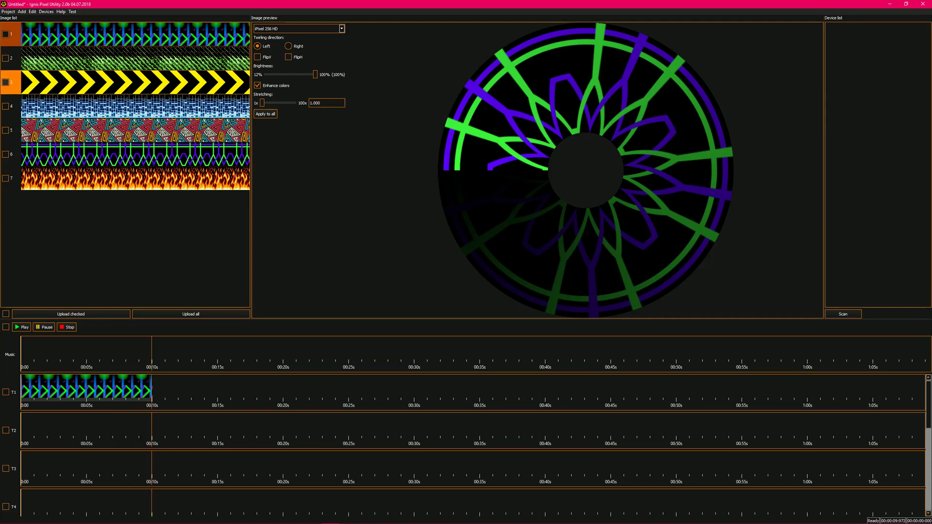
# Append the second, third and fourth images to track T1, with their clips ending at 20 s, 25 s and 50 s.
pyautogui.moveTo(136, 58); pyautogui.dragTo(283, 388)
pyautogui.moveTo(136, 82); pyautogui.dragTo(301, 388)
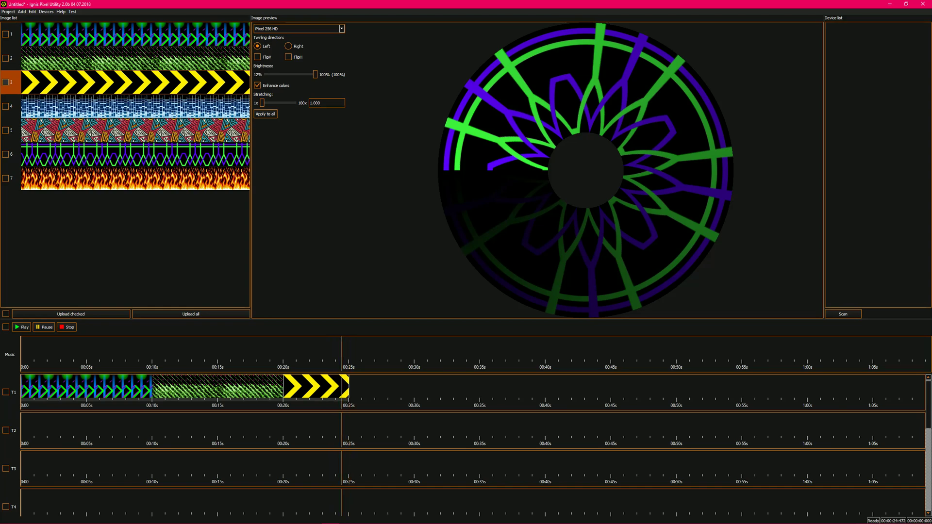
pyautogui.click(136, 106)
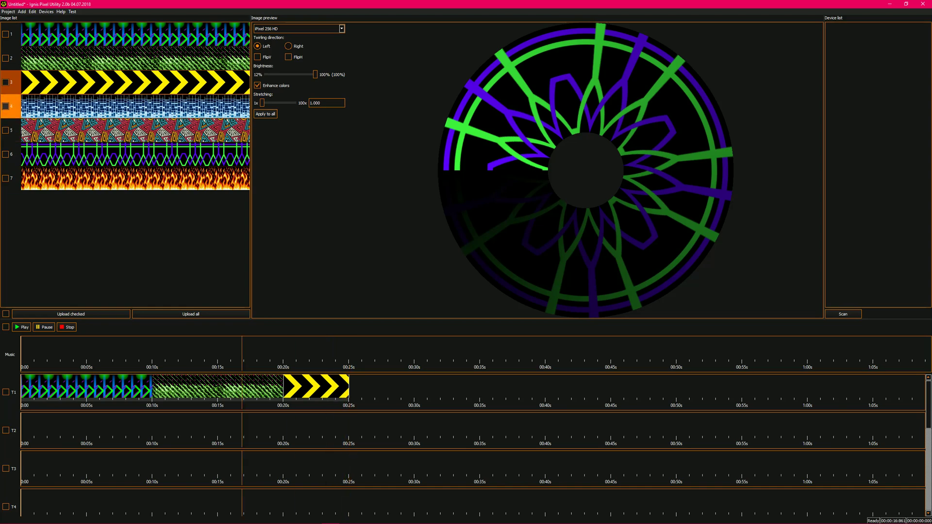
pyautogui.moveTo(136, 106); pyautogui.dragTo(351, 386)
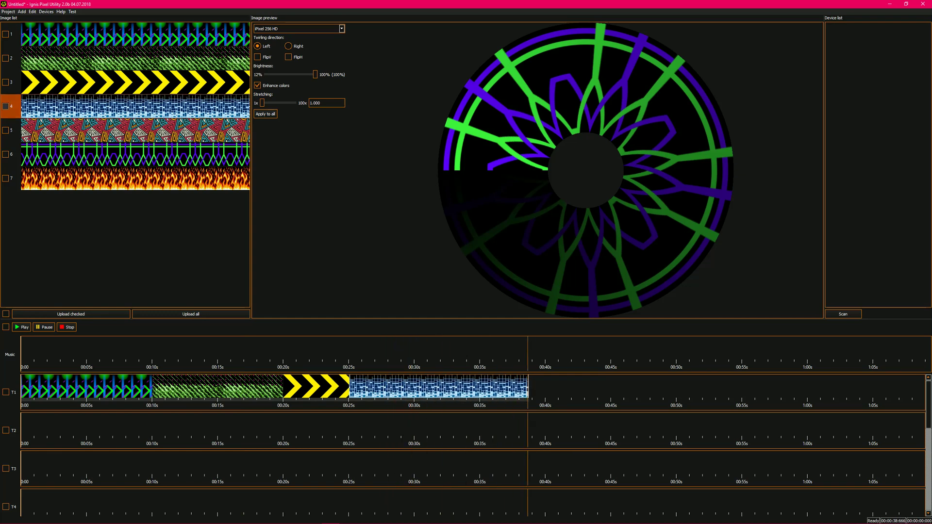
pyautogui.moveTo(621, 386); pyautogui.dragTo(673, 386)
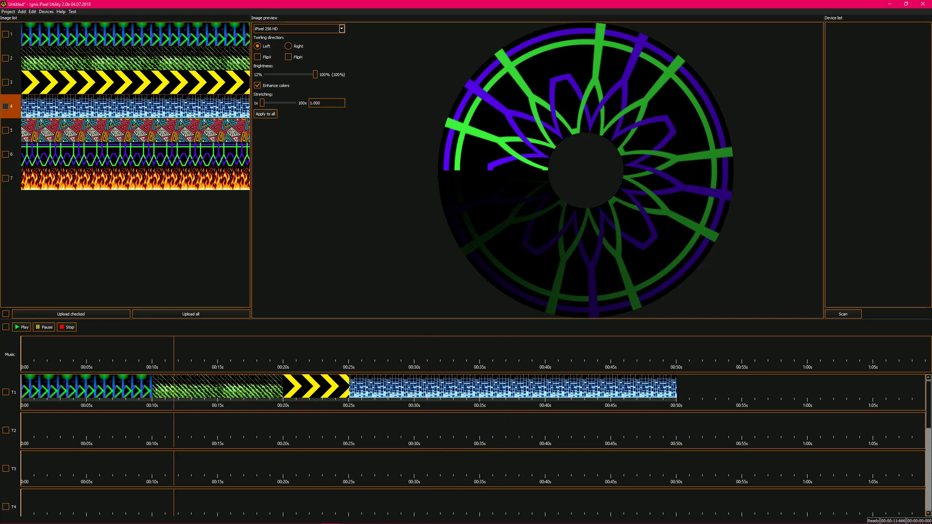
# Preview the fourth image and append the fifth image to track T1 from 50 s to about 53 s.
pyautogui.click(21, 327)
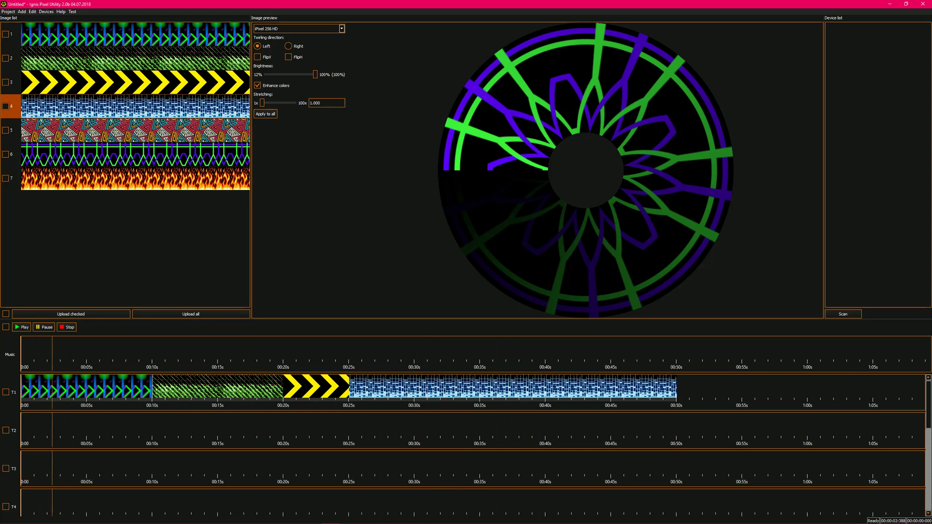
pyautogui.click(21, 327)
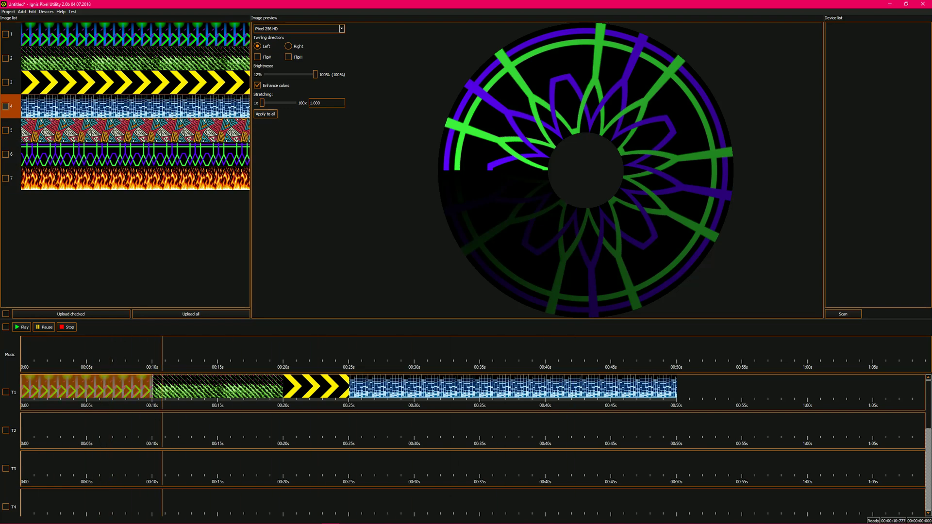
pyautogui.click(135, 34)
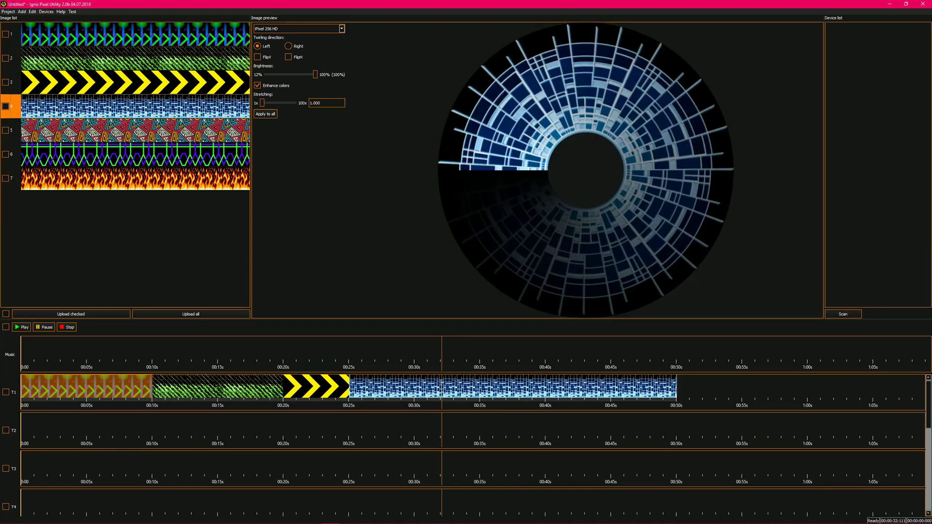
pyautogui.moveTo(151, 136); pyautogui.dragTo(823, 401)
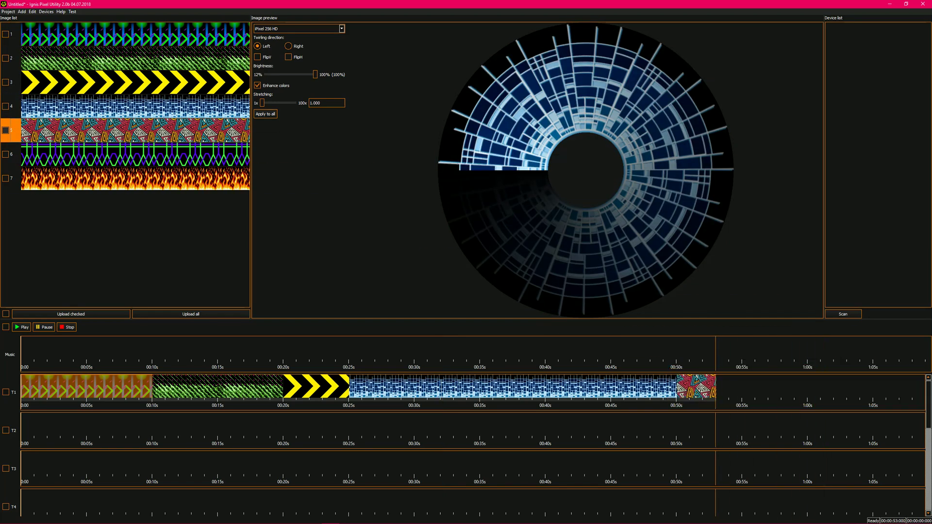
# Retime the T1 clips: fourth–fifth boundary to 30 s, first–second boundary to 5 s, and last clip's end to about 51 s.
pyautogui.moveTo(676, 387)
pyautogui.mouseDown()
pyautogui.moveTo(406, 387)
pyautogui.moveTo(414, 387)
pyautogui.mouseUp()
pyautogui.moveTo(152, 385); pyautogui.dragTo(86, 386)
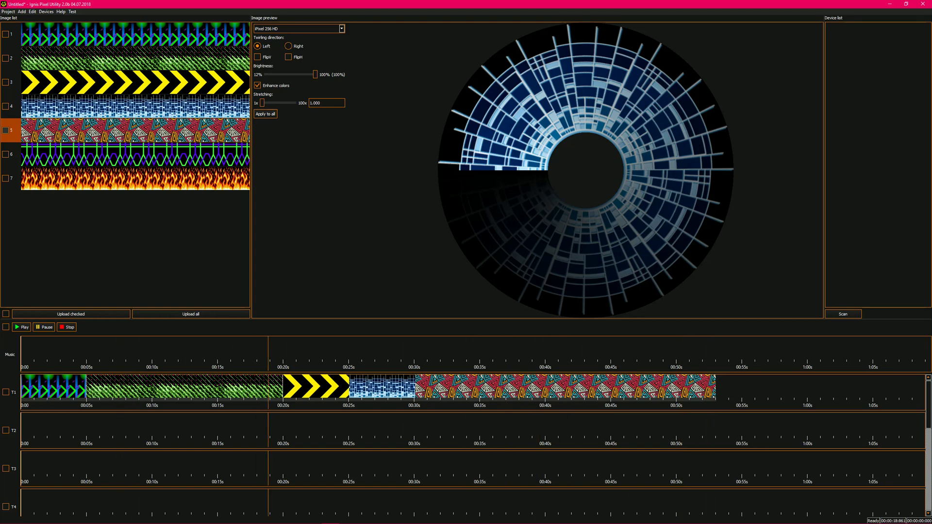
pyautogui.moveTo(717, 386); pyautogui.dragTo(688, 387)
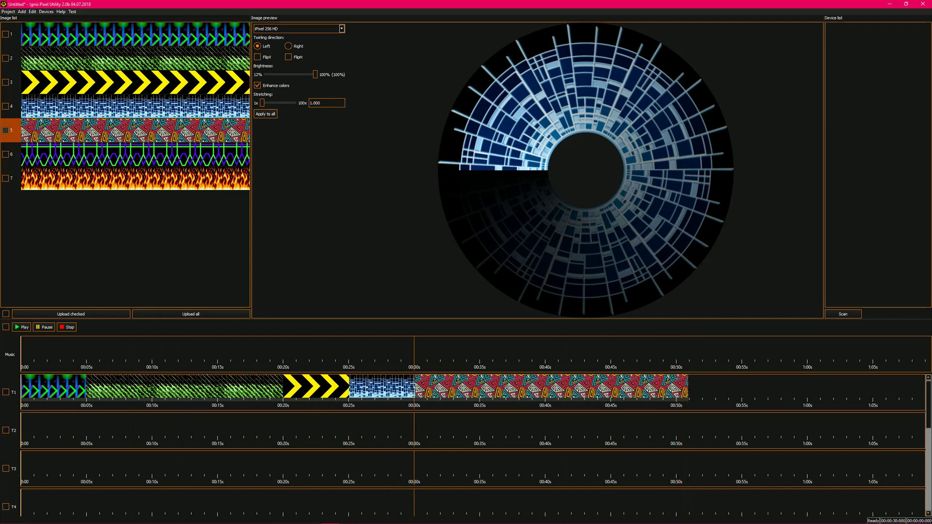
# Examine the clips on track T1 at different timeline scales, down to milliseconds, and look over the tracks below.
pyautogui.scroll(6, 392, 389)
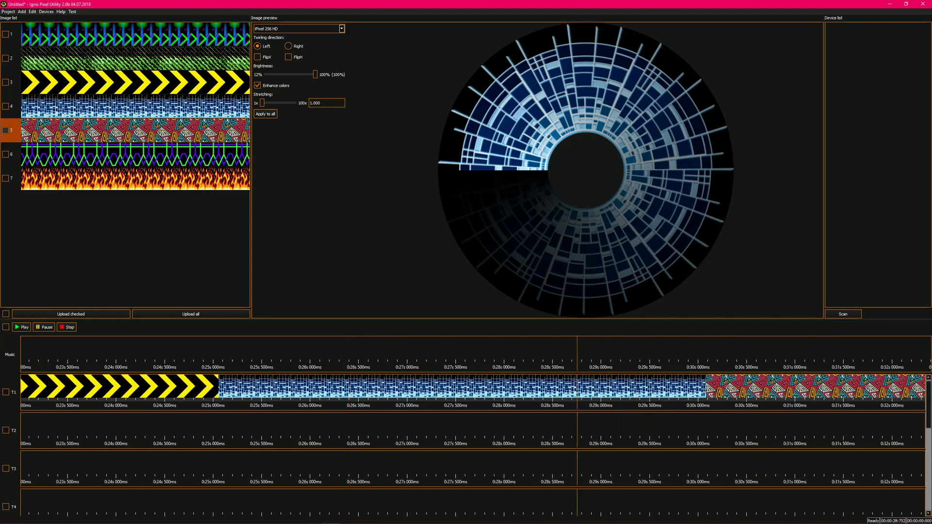
pyautogui.scroll(-6, 473, 388)
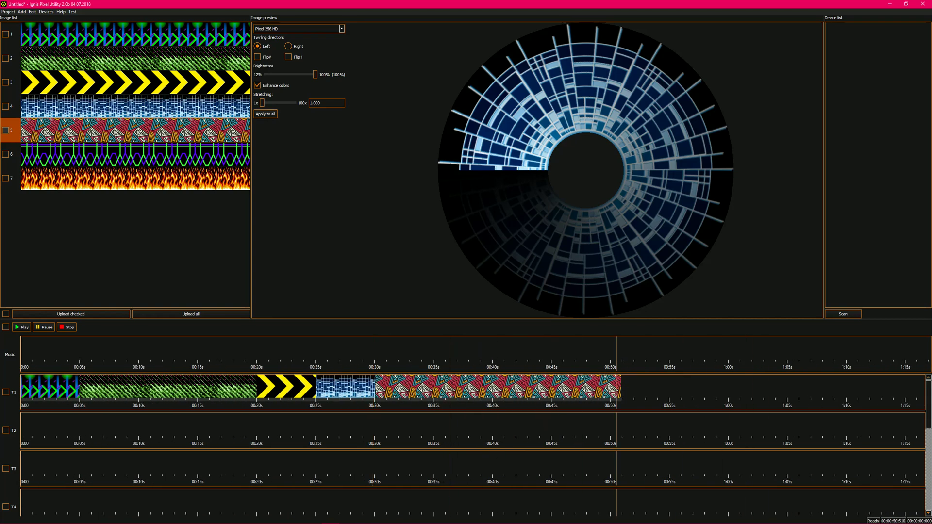
pyautogui.scroll(8, 92, 389)
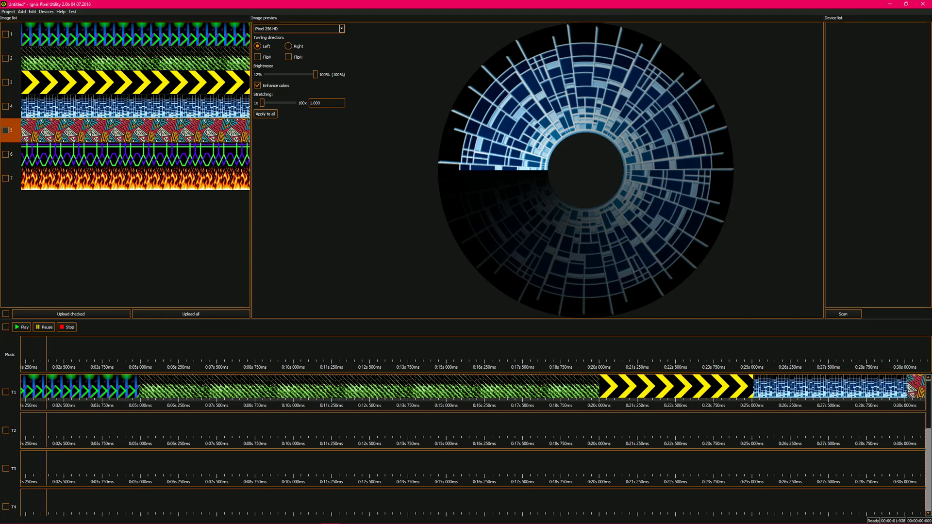
pyautogui.scroll(6, 474, 392)
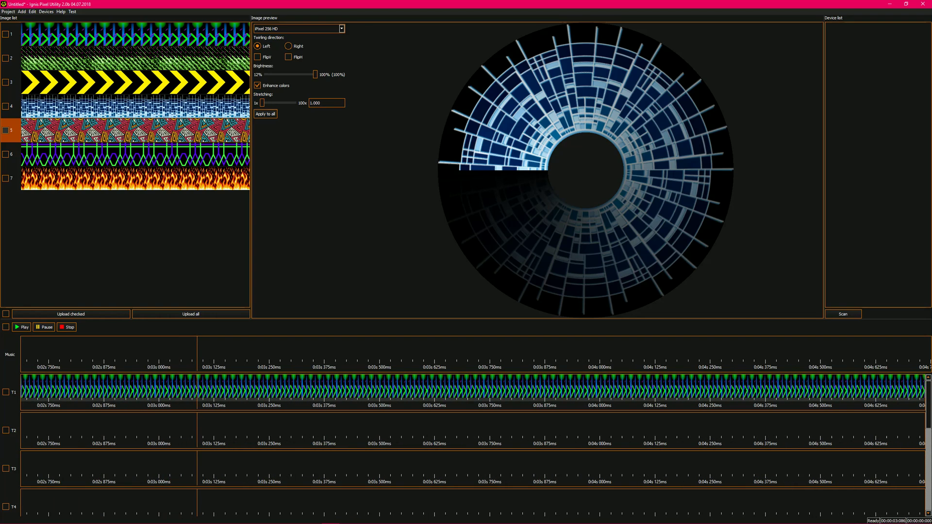
pyautogui.scroll(4, 473, 391)
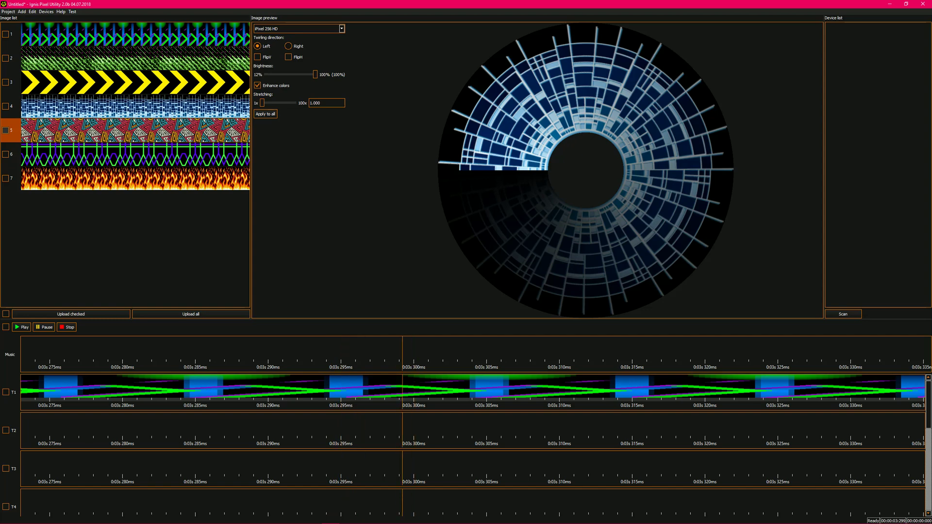
pyautogui.scroll(-8, 473, 392)
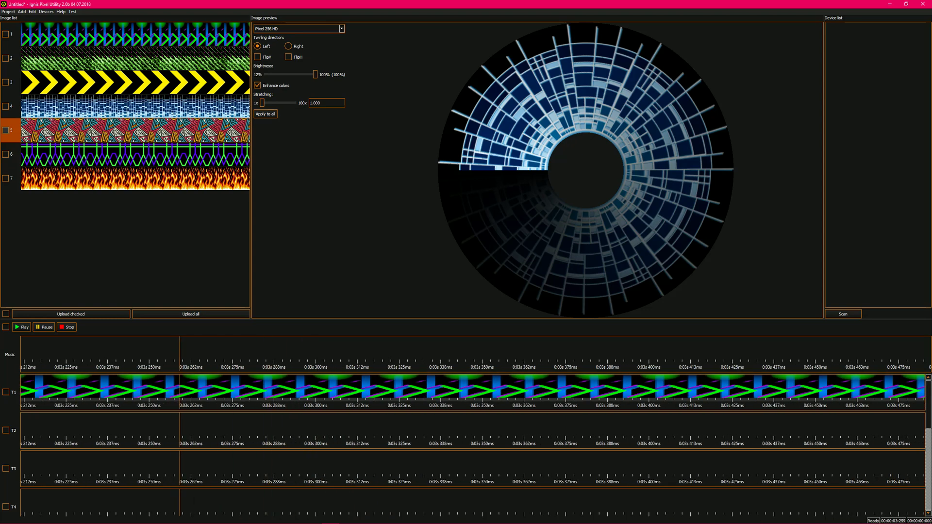
pyautogui.scroll(-10, 473, 392)
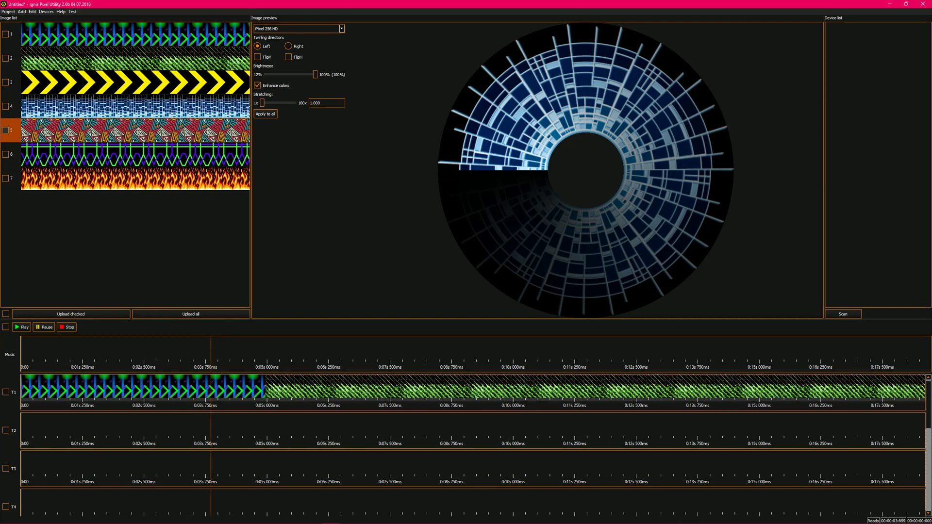
pyautogui.scroll(1, 176, 389)
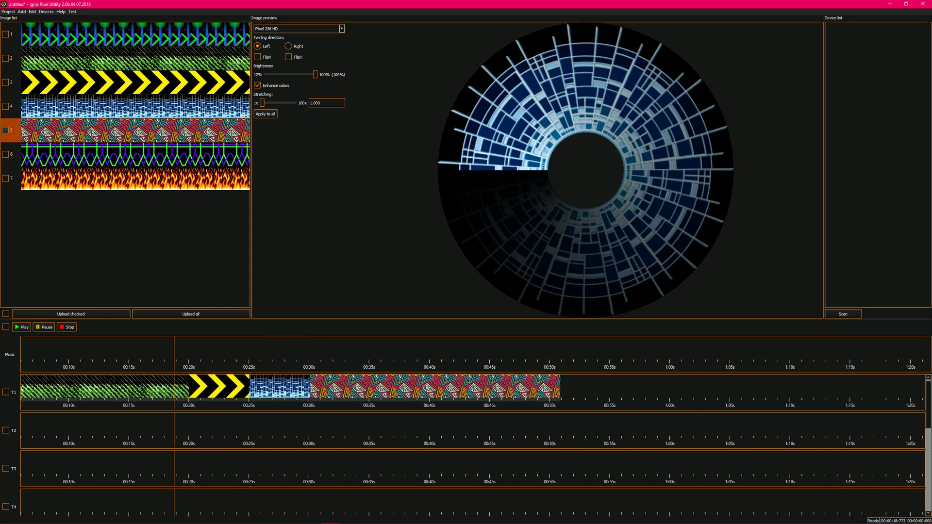
pyautogui.scroll(-1, 670, 437)
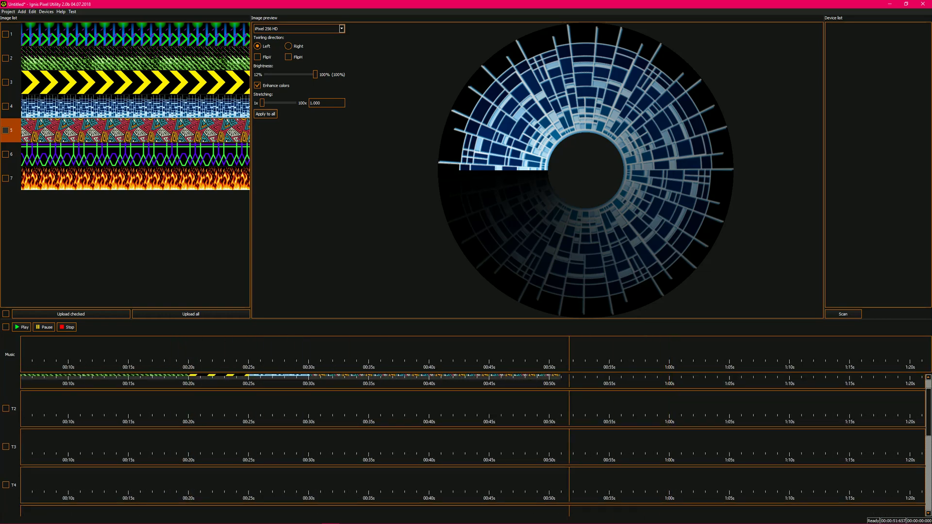
pyautogui.scroll(1, 569, 437)
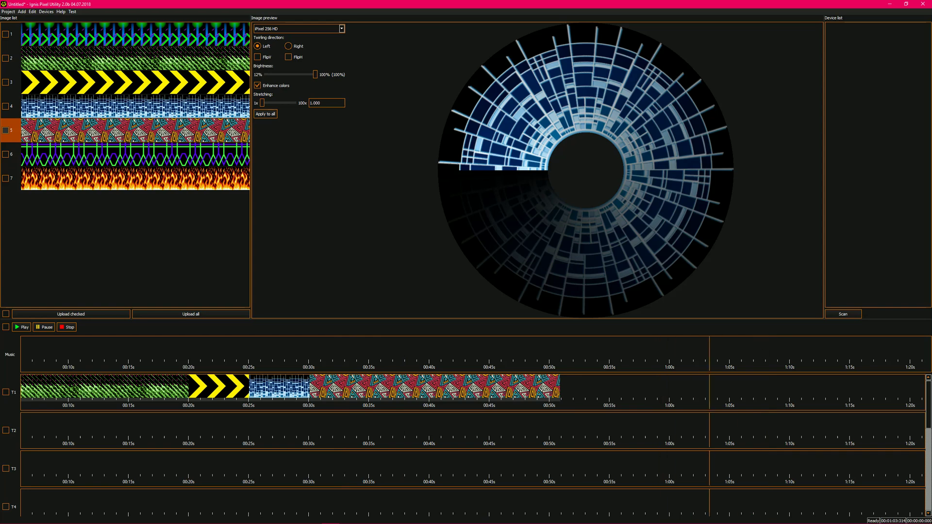
# Shorten the fifth image's clip on track T1 to end at about 35 s and select the yellow arrow clip.
pyautogui.moveTo(559, 389); pyautogui.dragTo(365, 388)
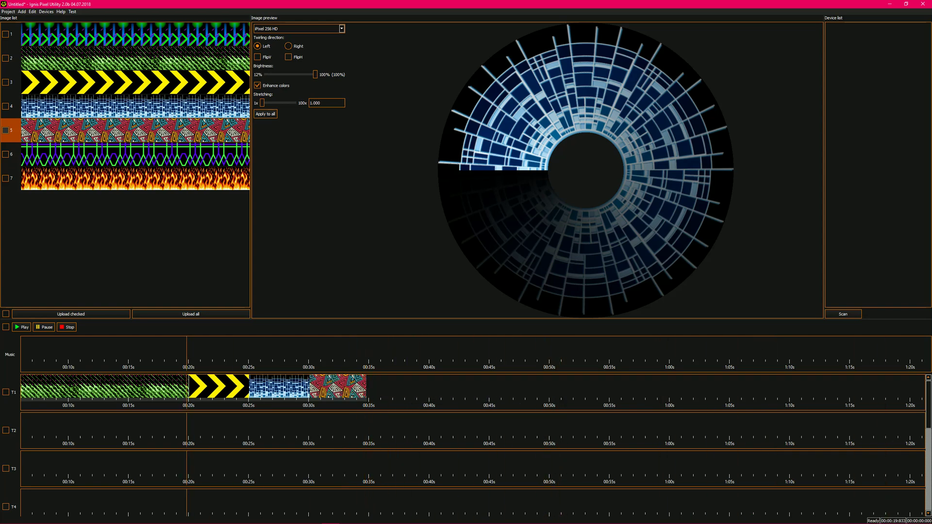
pyautogui.click(189, 387)
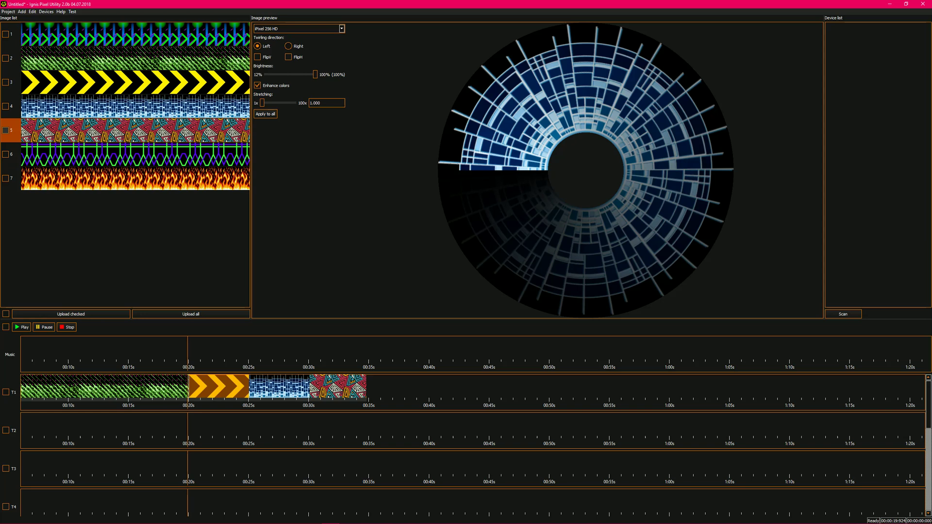
# Move the yellow arrow clip behind the blue clip on track T1 and swap images 2 and 3 in the image list.
pyautogui.moveTo(216, 387)
pyautogui.mouseDown()
pyautogui.moveTo(279, 387)
pyautogui.moveTo(219, 387)
pyautogui.moveTo(228, 389)
pyautogui.mouseUp()
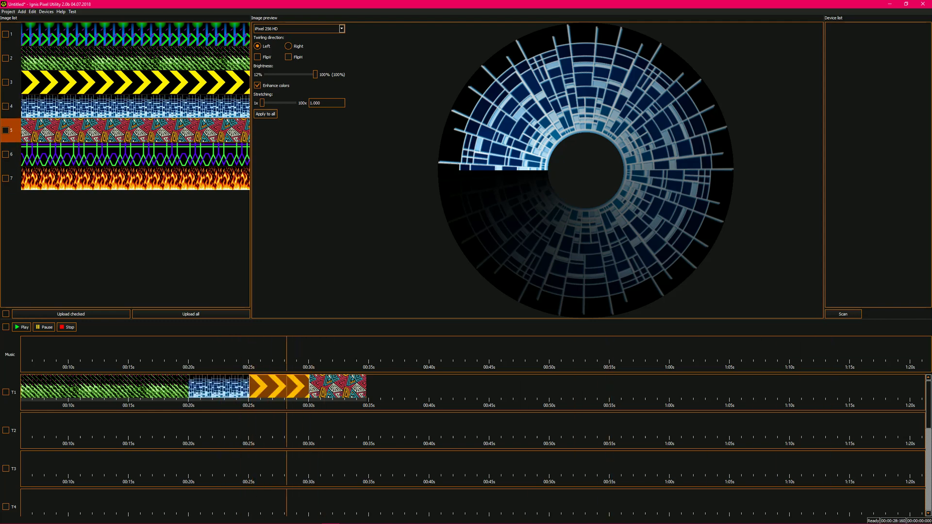
pyautogui.moveTo(205, 67); pyautogui.dragTo(165, 92)
pyautogui.moveTo(194, 61); pyautogui.dragTo(193, 98)
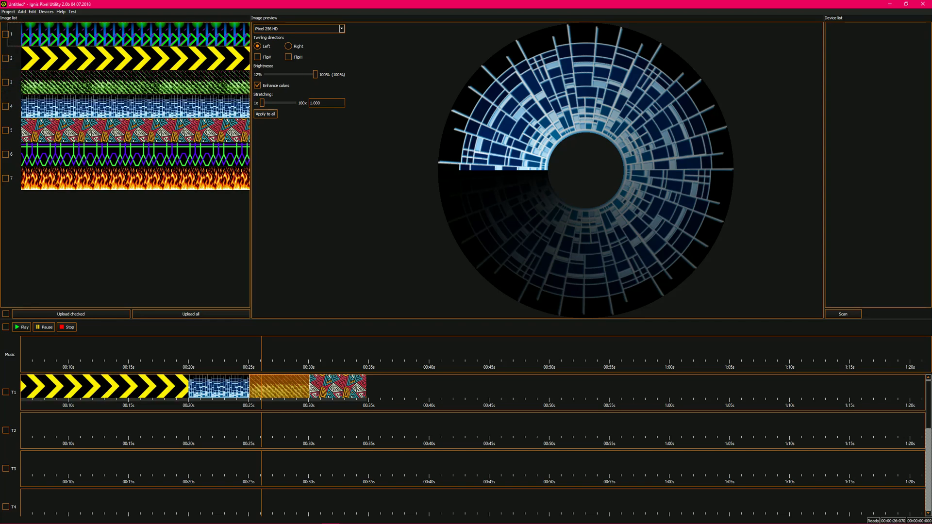
pyautogui.click(169, 354)
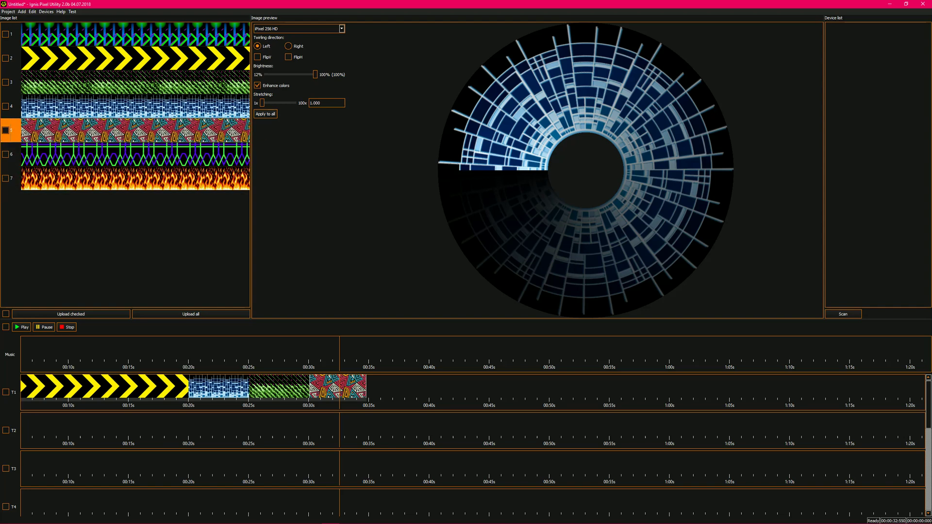
# Examine the timeline at different scales and positions, from its start at 0:00 past the end of the T1 clips.
pyautogui.scroll(-5, 273, 445)
pyautogui.scroll(3, 473, 427)
pyautogui.moveTo(162, 428); pyautogui.dragTo(551, 427)
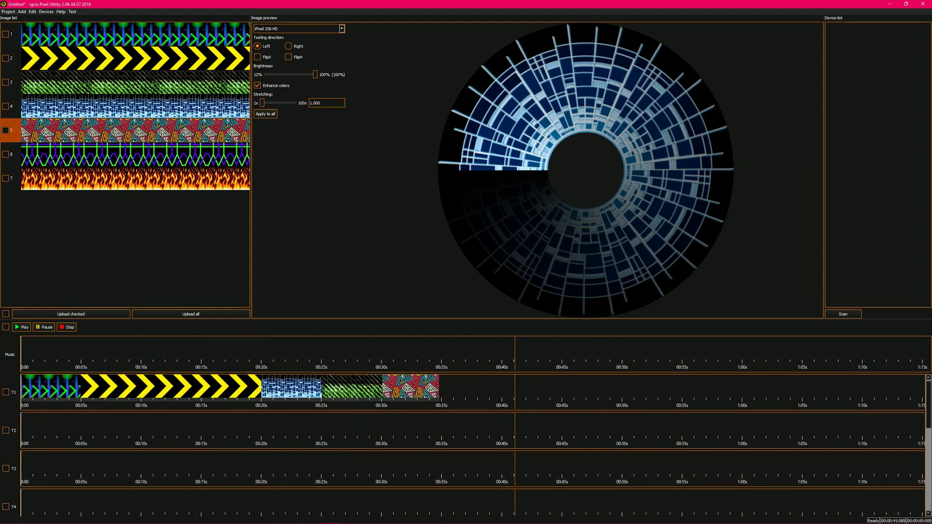
pyautogui.moveTo(312, 427); pyautogui.dragTo(194, 427)
pyautogui.moveTo(524, 427); pyautogui.dragTo(676, 427)
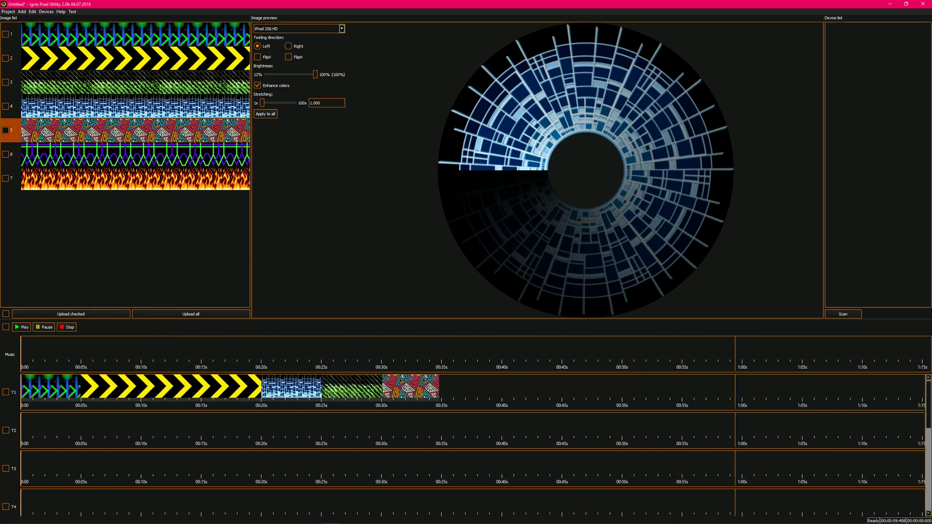
pyautogui.hscroll(3, 474, 427)
pyautogui.hscroll(-3, 473, 427)
# Set the T1 clip boundaries to 10, 15 and 20 s, end the fifth clip at 25 s, and append images 6 and 7.
pyautogui.click(167, 387)
pyautogui.moveTo(260, 387); pyautogui.dragTo(141, 386)
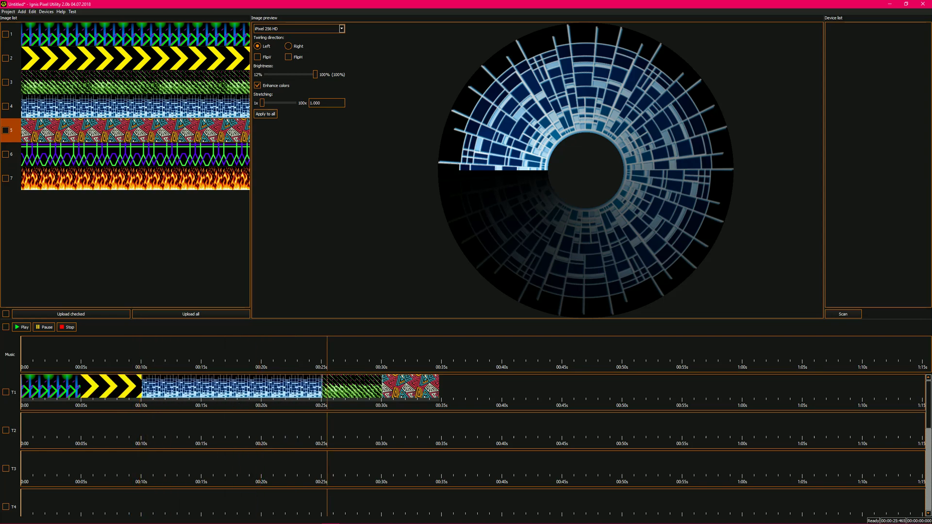
pyautogui.moveTo(321, 387); pyautogui.dragTo(200, 387)
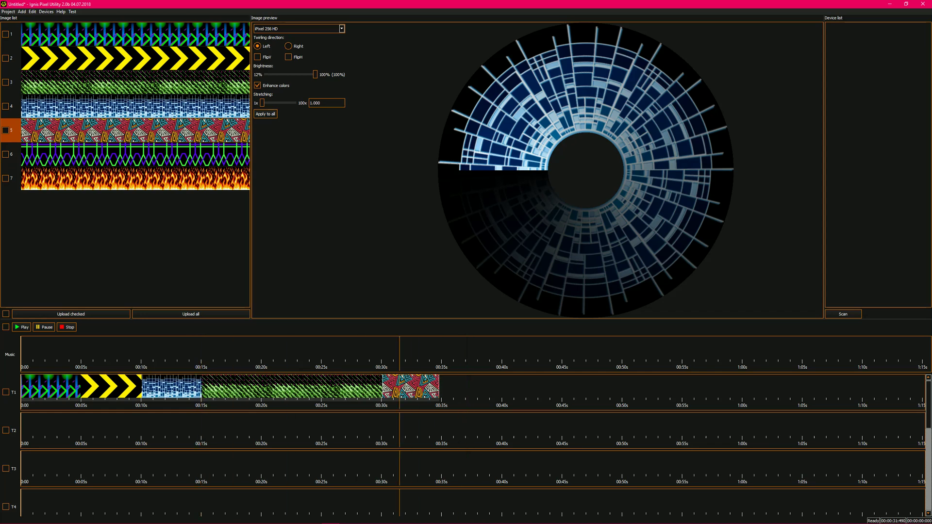
pyautogui.moveTo(382, 386); pyautogui.dragTo(261, 387)
pyautogui.moveTo(439, 386); pyautogui.dragTo(321, 386)
pyautogui.moveTo(185, 155); pyautogui.dragTo(489, 388)
pyautogui.moveTo(185, 178); pyautogui.dragTo(394, 389)
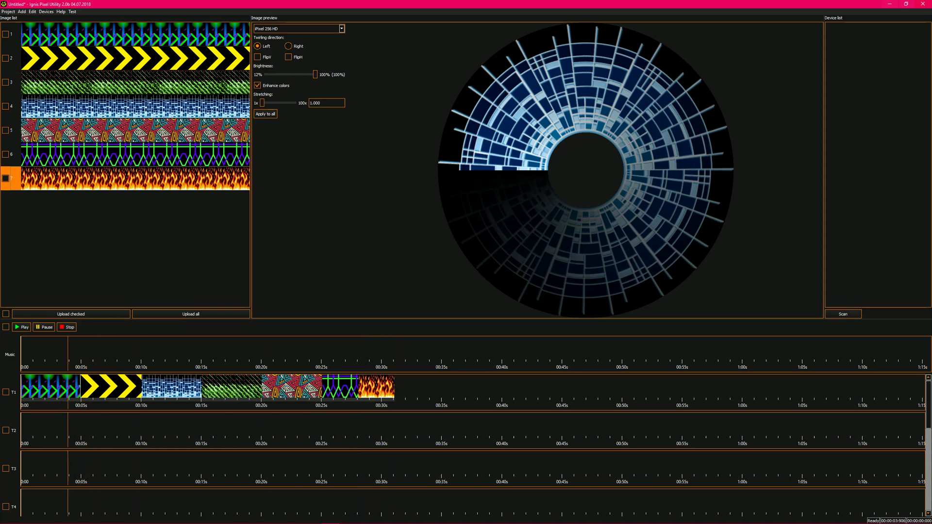
# Paste the Synthpop Supercar MP3 file onto the desktop and add it to the Music track at the timeline's start.
pyautogui.moveTo(684, 155); pyautogui.dragTo(868, 73)
pyautogui.moveTo(845, 7); pyautogui.dragTo(725, 158)
pyautogui.click(610, 103)
pyautogui.hotkey('ctrl', 'v')
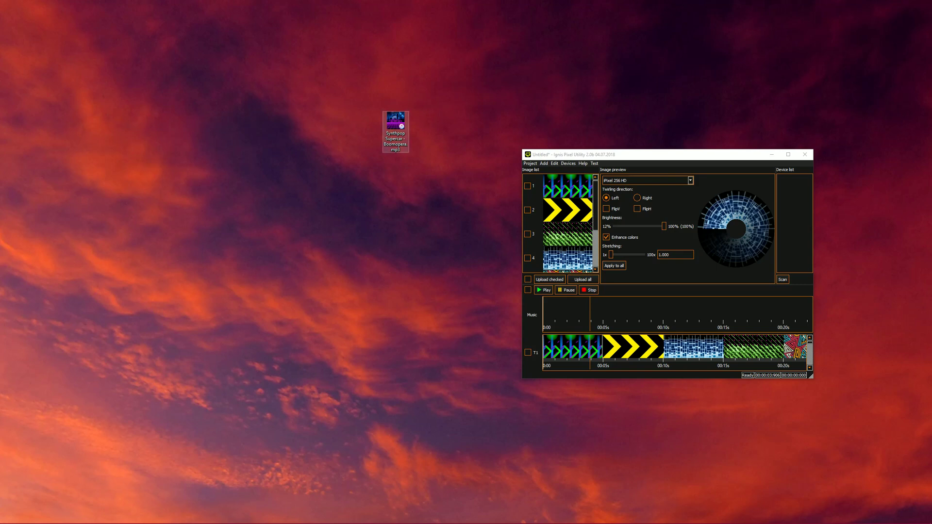
pyautogui.moveTo(396, 121); pyautogui.dragTo(341, 85)
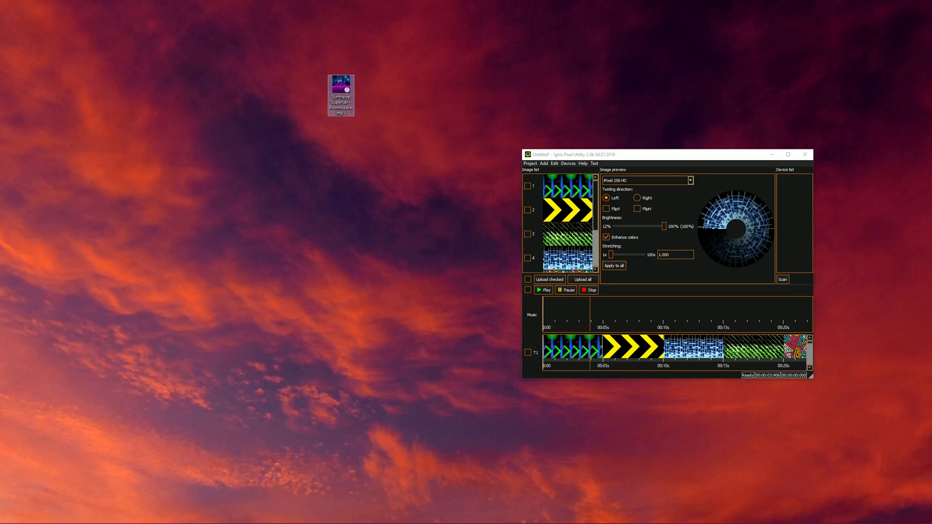
pyautogui.moveTo(340, 92); pyautogui.dragTo(416, 96)
pyautogui.click(788, 154)
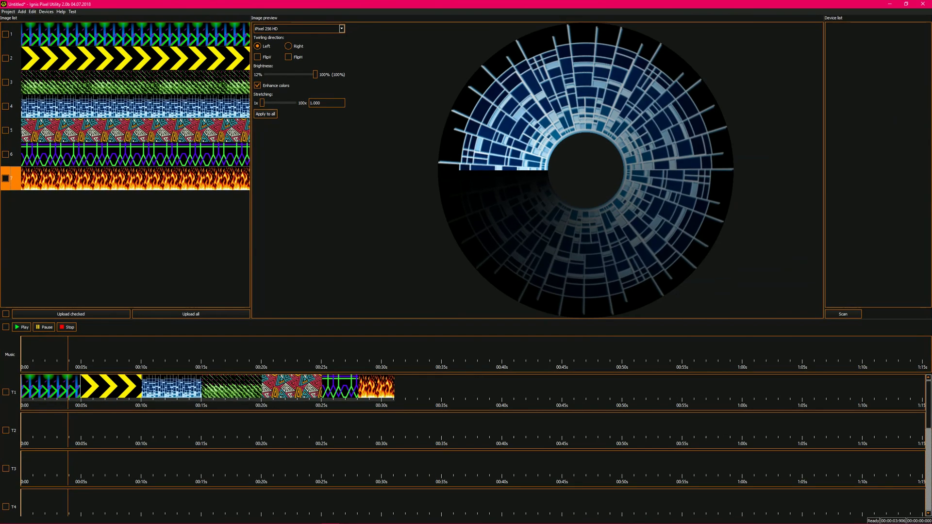
pyautogui.moveTo(824, 86); pyautogui.dragTo(52, 359)
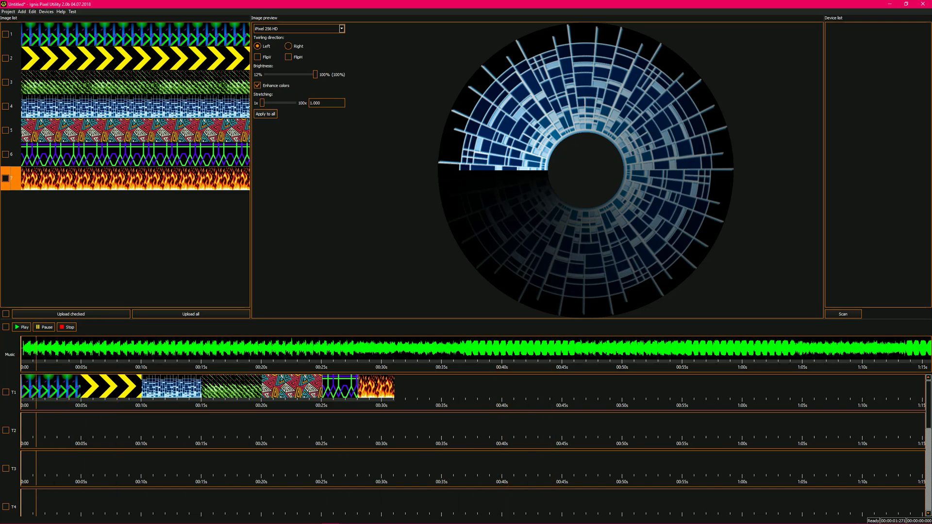
# Select the music clip and test timeline playback: play to about 5 s, pause, stop, and play again from the start before stopping.
pyautogui.scroll(11, 59, 358)
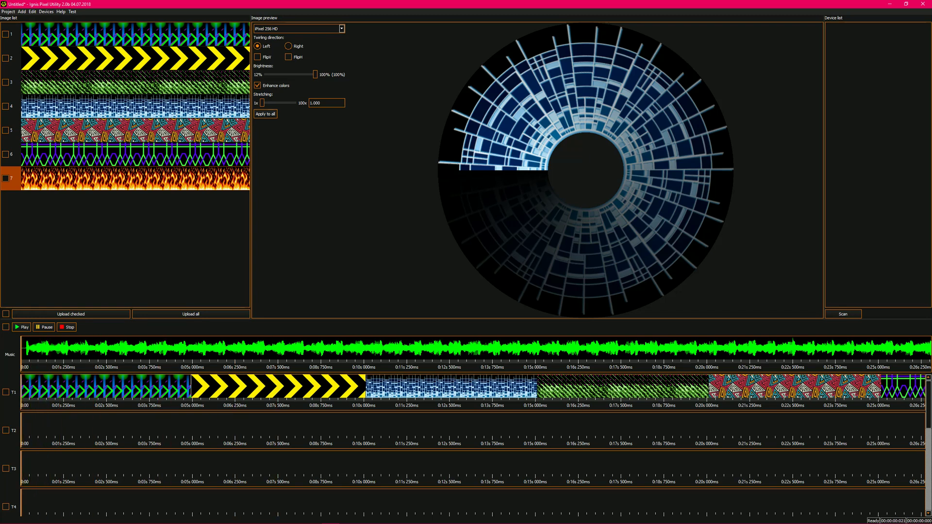
pyautogui.click(22, 349)
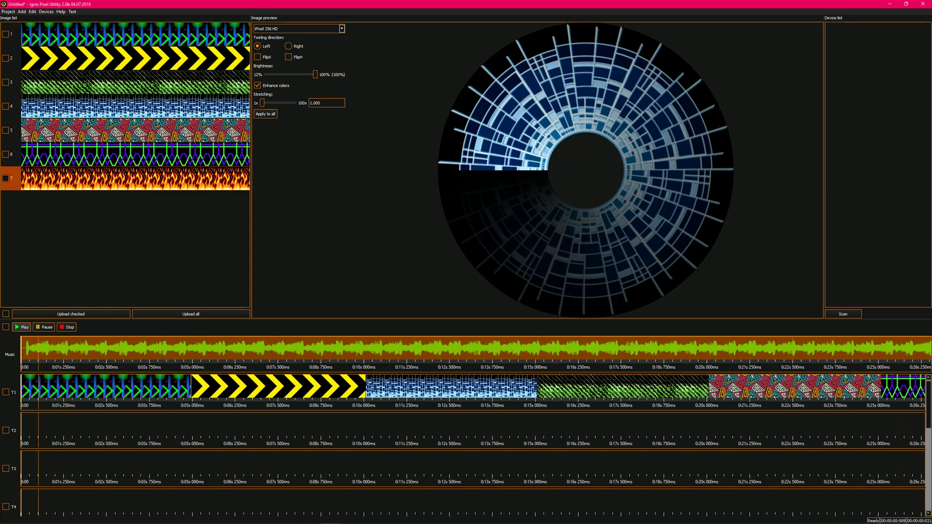
pyautogui.press('space')
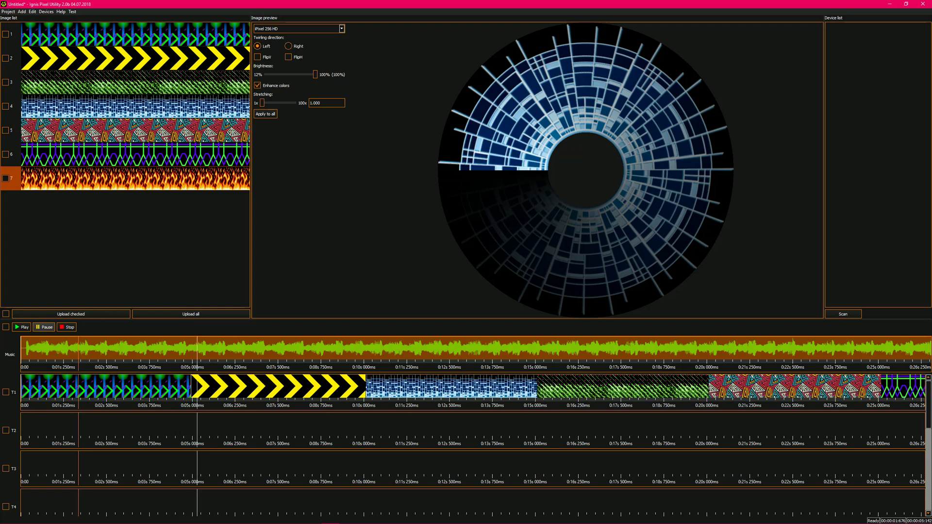
pyautogui.click(67, 327)
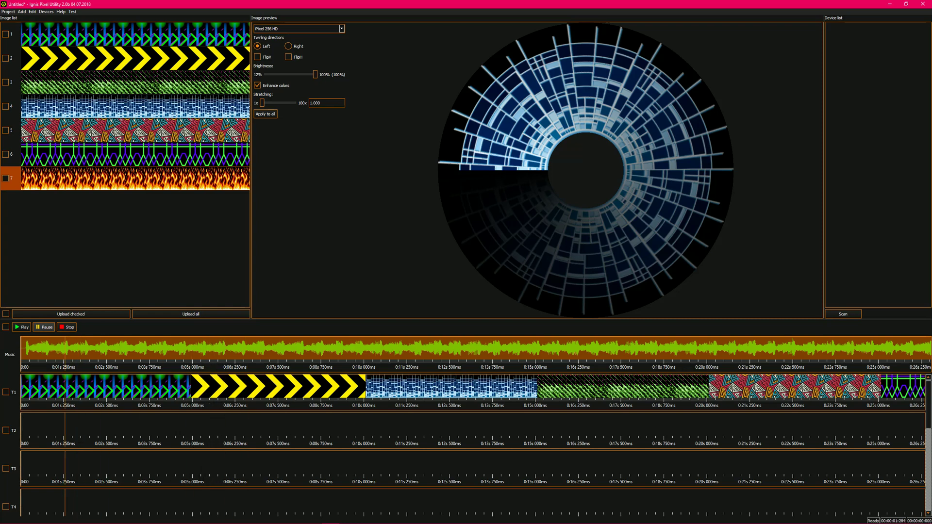
pyautogui.click(21, 327)
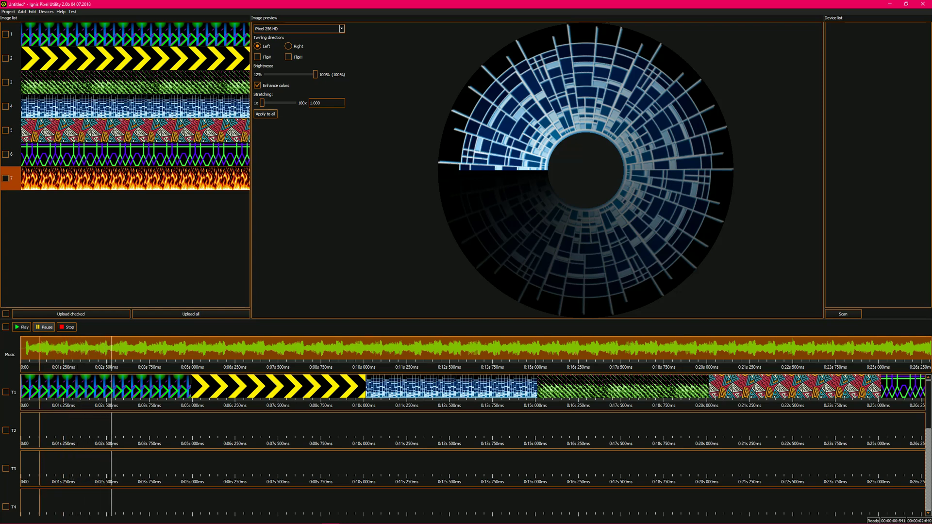
pyautogui.click(67, 327)
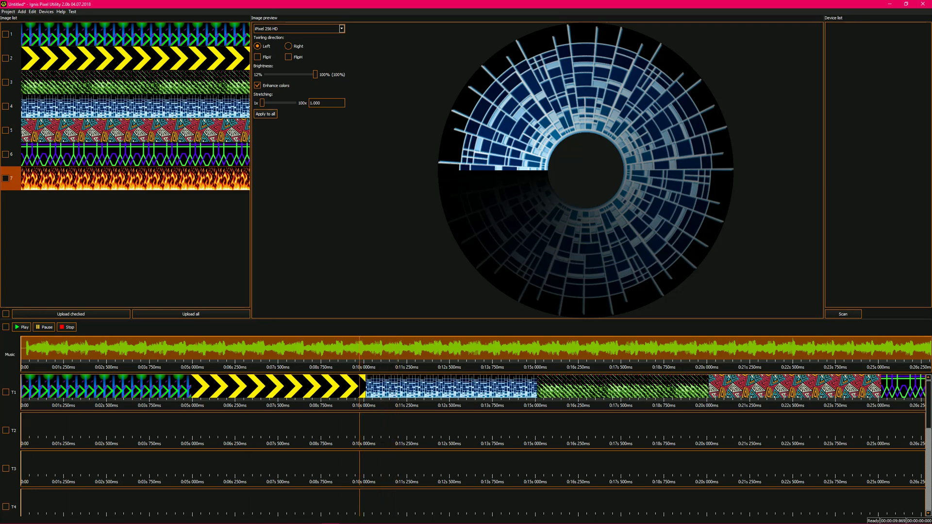
# During playback, set the first–second clip boundary on T1 to about 9.4 s and the second–third to about 12.5 s, and stop.
pyautogui.scroll(-3, 360, 432)
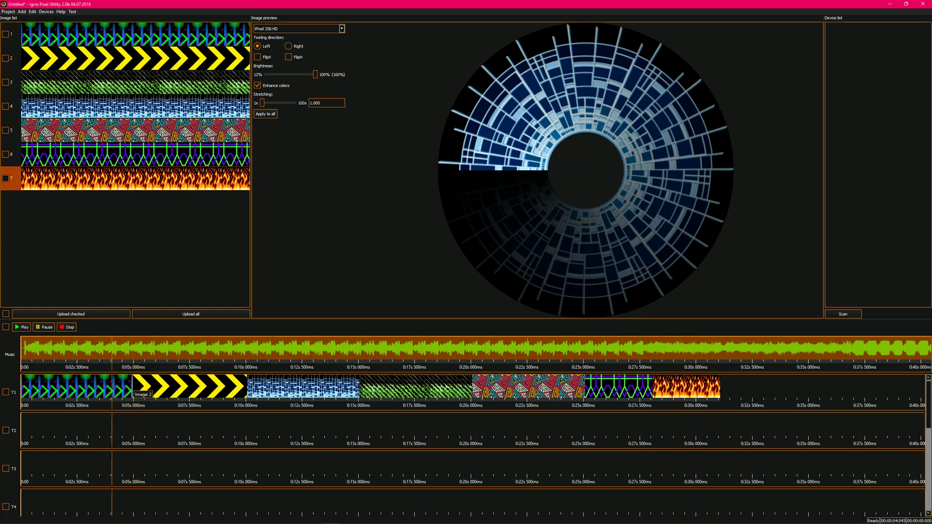
pyautogui.click(22, 327)
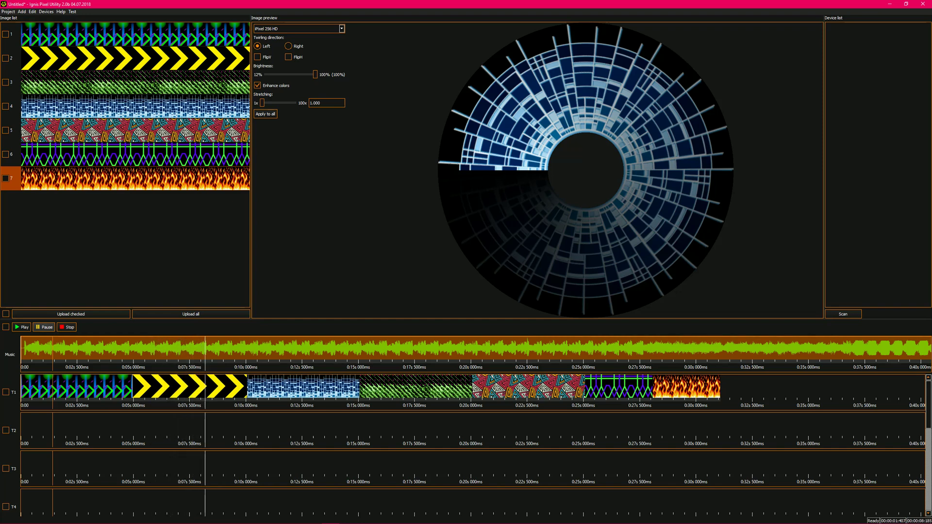
pyautogui.moveTo(131, 387)
pyautogui.mouseDown()
pyautogui.moveTo(334, 387)
pyautogui.moveTo(302, 387)
pyautogui.mouseUp()
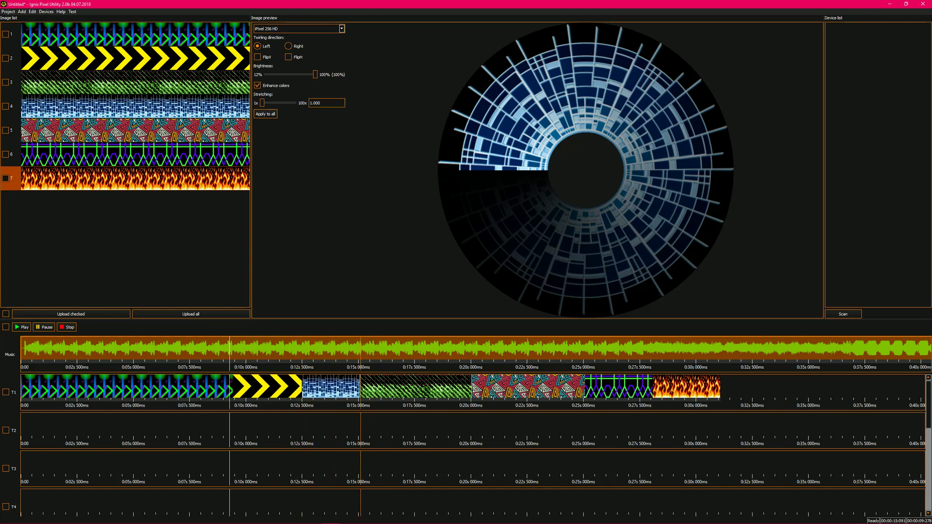
pyautogui.click(162, 430)
pyautogui.click(67, 327)
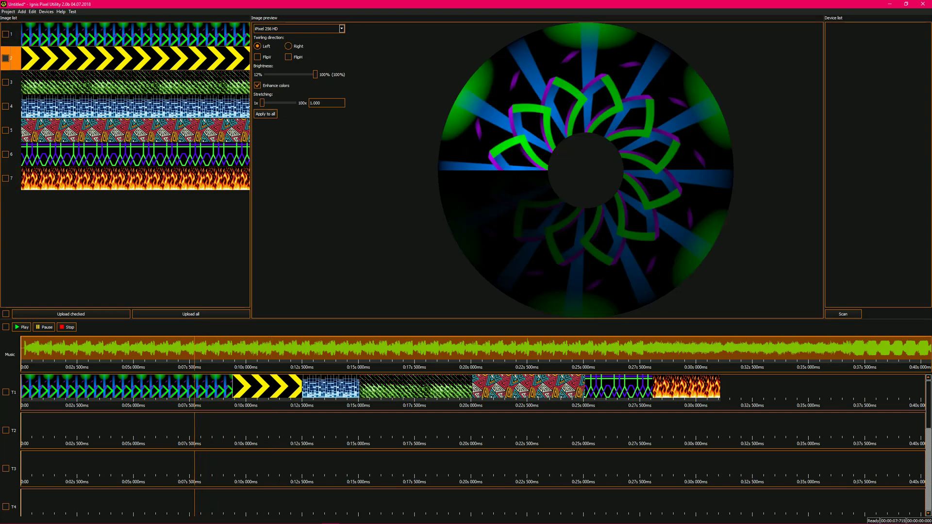
# Preview images 5 and 6, restart the timeline playback, and preview images 1 and 2 while it runs.
pyautogui.click(135, 130)
pyautogui.click(135, 155)
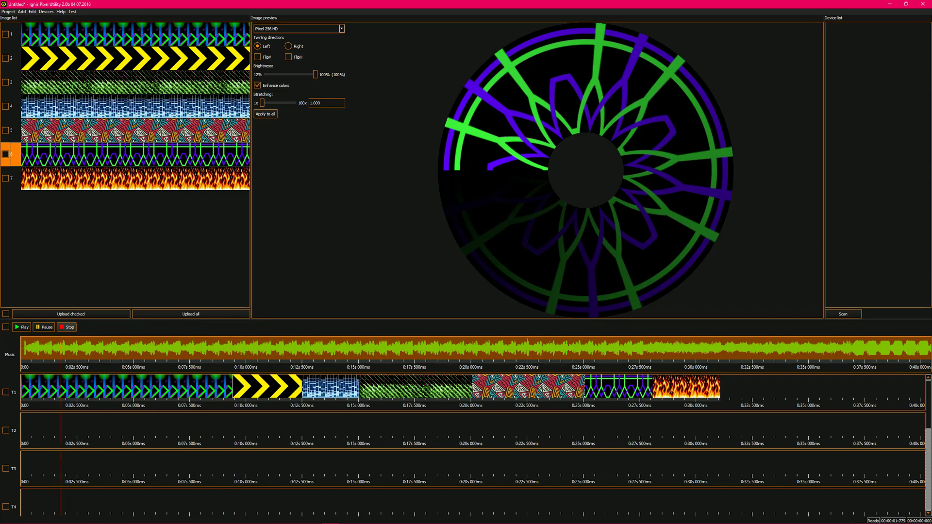
pyautogui.click(66, 327)
pyautogui.click(21, 326)
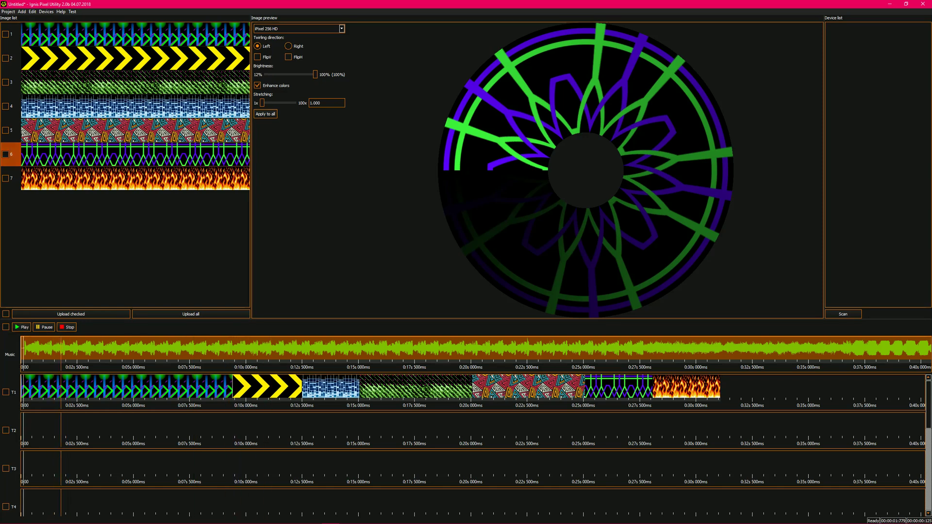
pyautogui.click(135, 34)
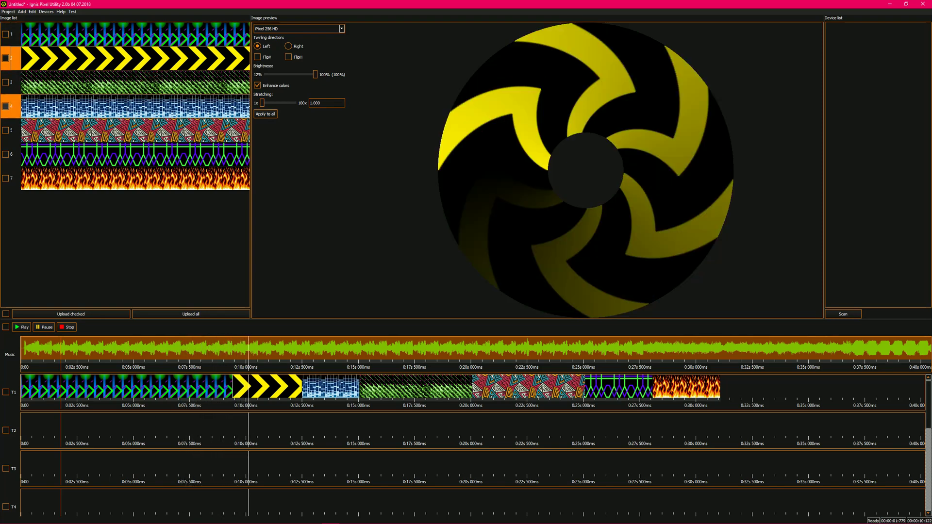
# During playback, extend the yellow arrow clip to about 14.9 s and the blue clip to about 19.3 s, and stop playback.
pyautogui.moveTo(302, 387); pyautogui.dragTo(358, 389)
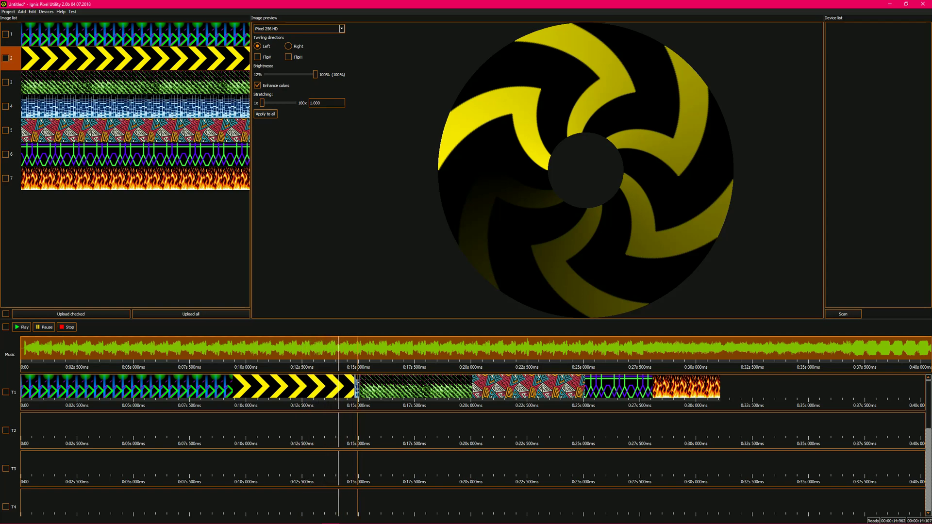
pyautogui.click(417, 388)
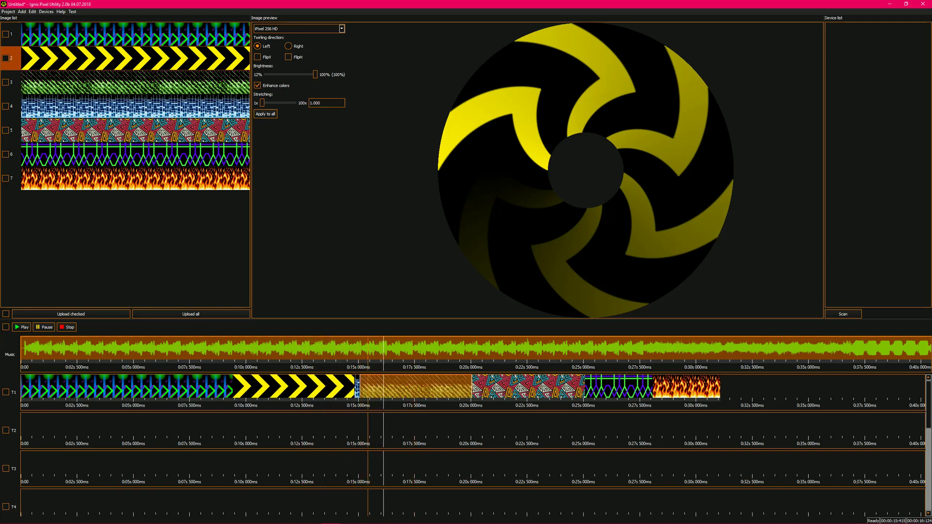
pyautogui.moveTo(358, 388); pyautogui.dragTo(455, 388)
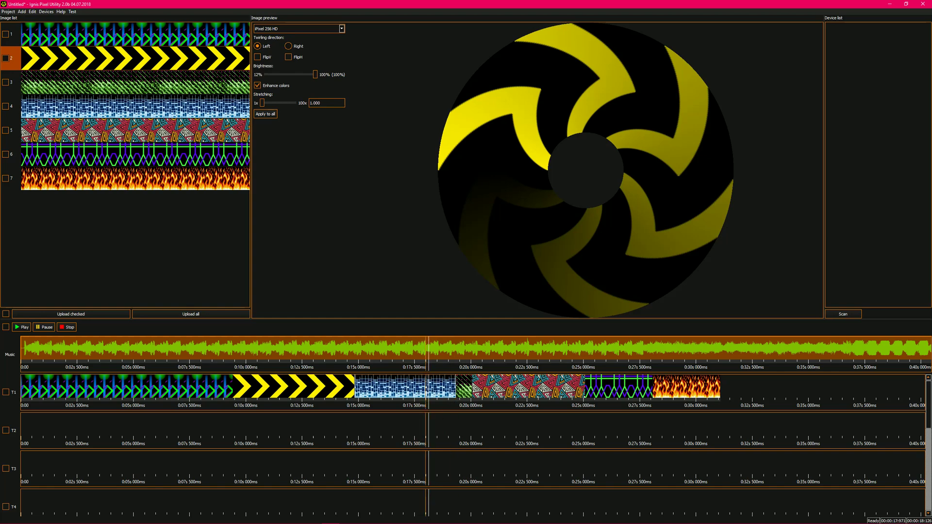
pyautogui.click(66, 327)
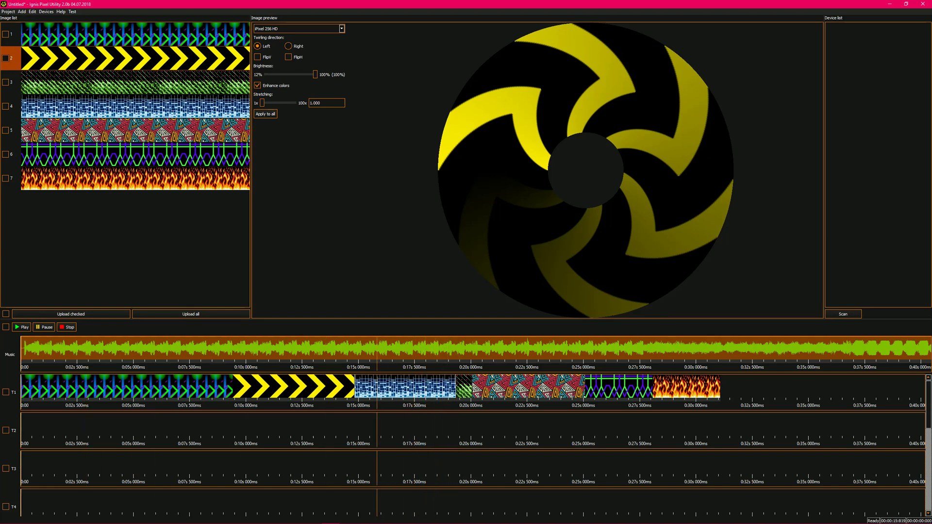
# Extend the yellow arrow clip to about 17.9 s, the sixth clip to about 29.3 s, and the fifth clip over the sixth to about 36.5 s.
pyautogui.moveTo(356, 389); pyautogui.dragTo(422, 388)
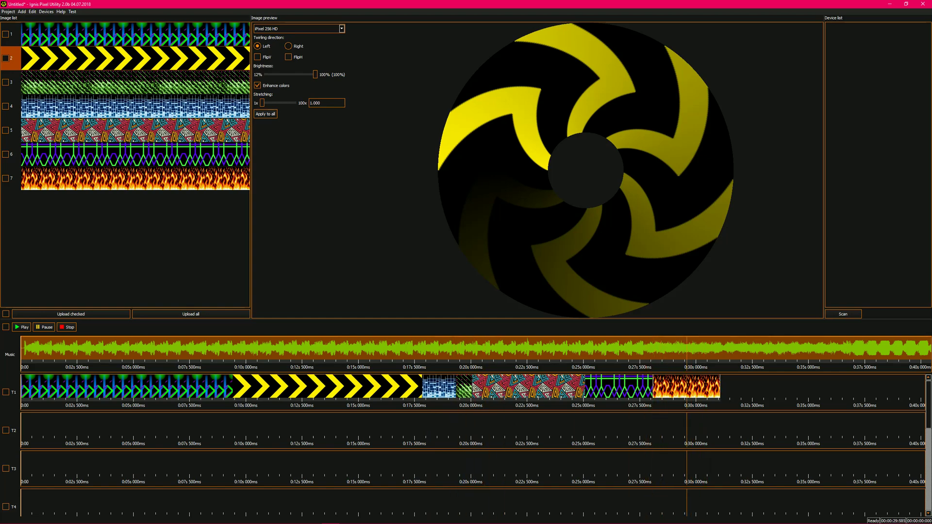
pyautogui.moveTo(653, 389); pyautogui.dragTo(680, 388)
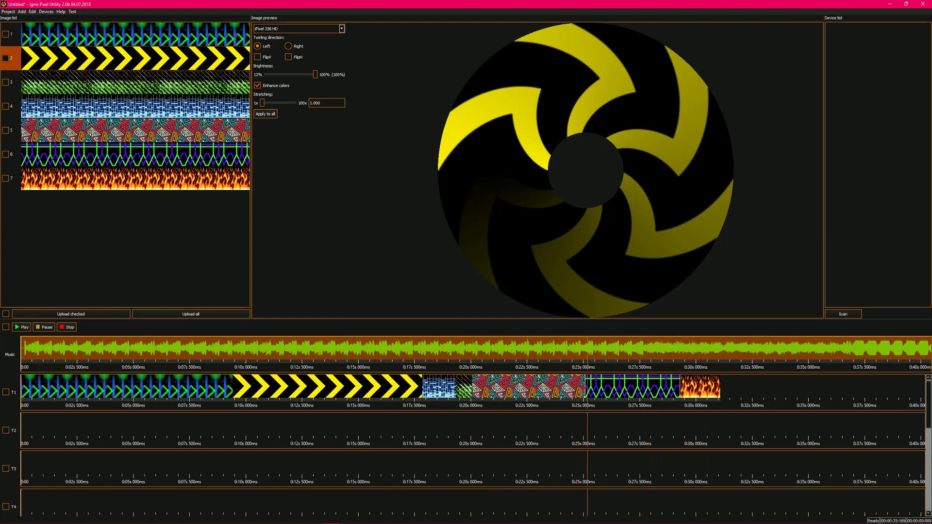
pyautogui.moveTo(585, 388); pyautogui.dragTo(921, 388)
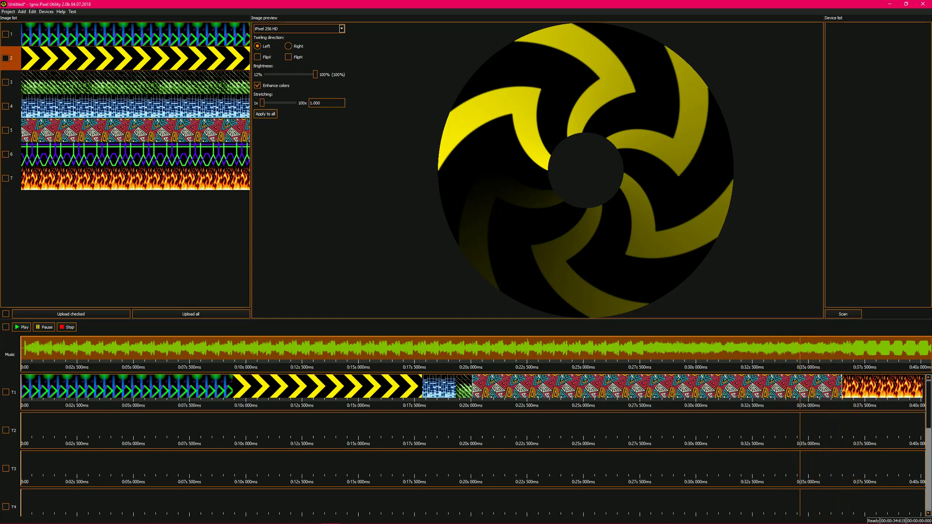
# Delete the fifth image's clip and the fire clip from track T1, and preview image 6.
pyautogui.click(854, 387)
pyautogui.moveTo(814, 389)
pyautogui.mouseDown()
pyautogui.moveTo(812, 444)
pyautogui.moveTo(808, 389)
pyautogui.mouseUp()
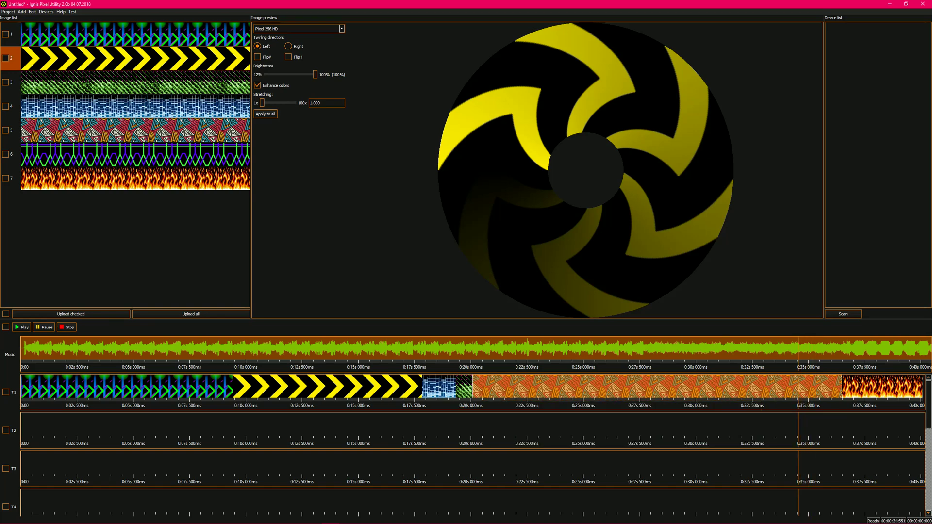
pyautogui.press('Delete')
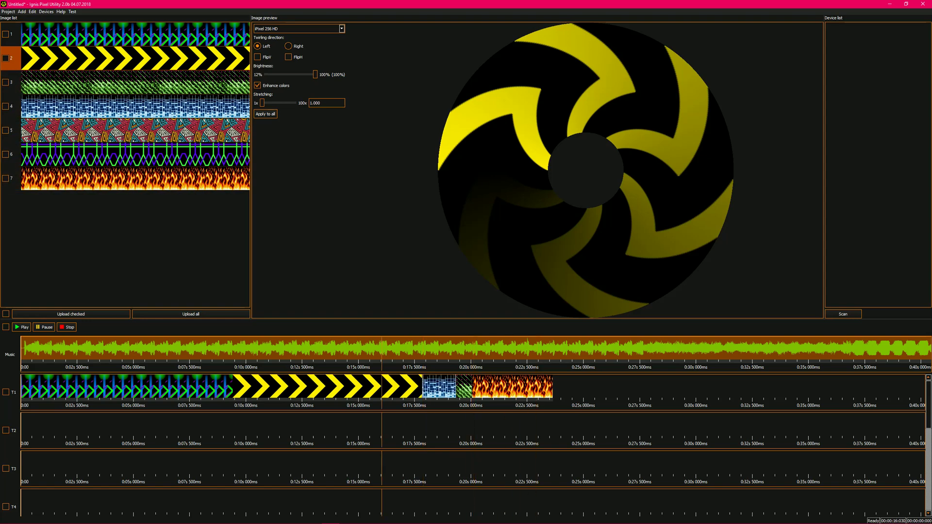
pyautogui.click(10, 154)
pyautogui.moveTo(593, 386); pyautogui.dragTo(518, 386)
pyautogui.click(412, 387)
pyautogui.press('Delete')
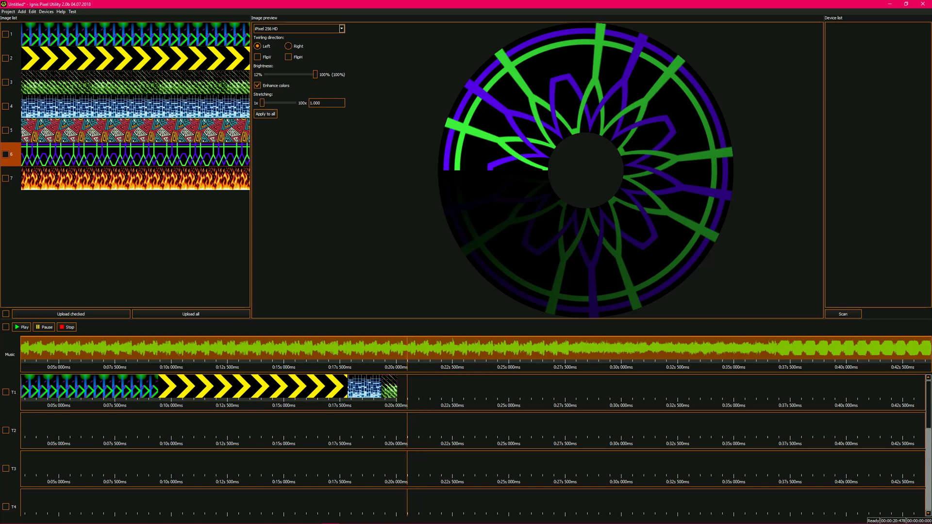
# Extend the blue image 4 clip over the green clip to about 29.7 s on track T1, and delete it.
pyautogui.click(394, 387)
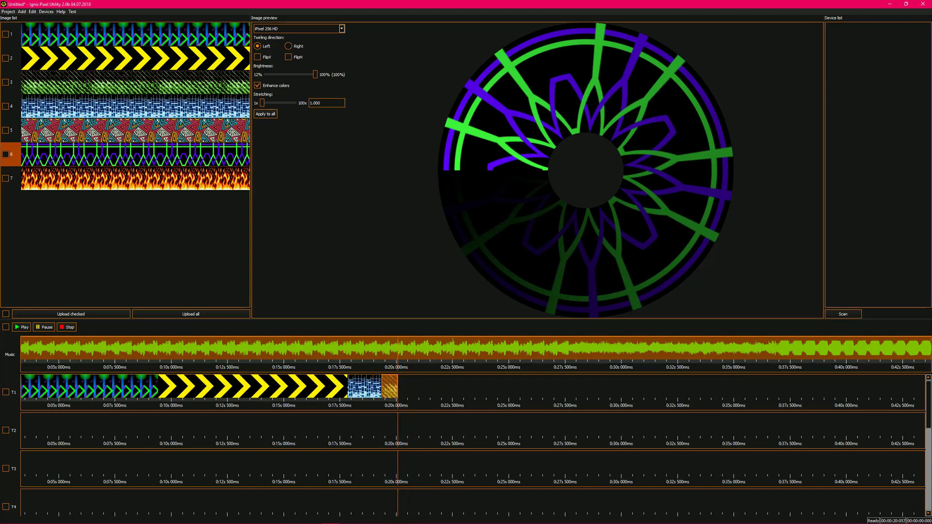
pyautogui.moveTo(396, 386); pyautogui.dragTo(477, 386)
pyautogui.click(384, 386)
pyautogui.click(359, 386)
pyautogui.click(336, 387)
pyautogui.moveTo(381, 386); pyautogui.dragTo(616, 386)
pyautogui.moveTo(511, 392)
pyautogui.mouseDown()
pyautogui.moveTo(645, 395)
pyautogui.moveTo(505, 393)
pyautogui.mouseUp()
pyautogui.moveTo(479, 398); pyautogui.dragTo(253, 398)
pyautogui.moveTo(442, 387); pyautogui.dragTo(620, 387)
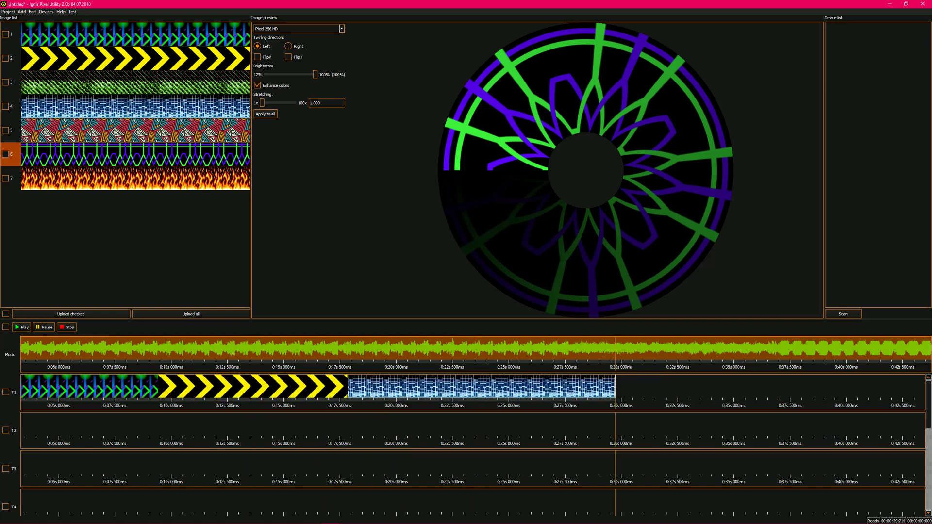
pyautogui.moveTo(450, 387); pyautogui.dragTo(492, 387)
pyautogui.press('Delete')
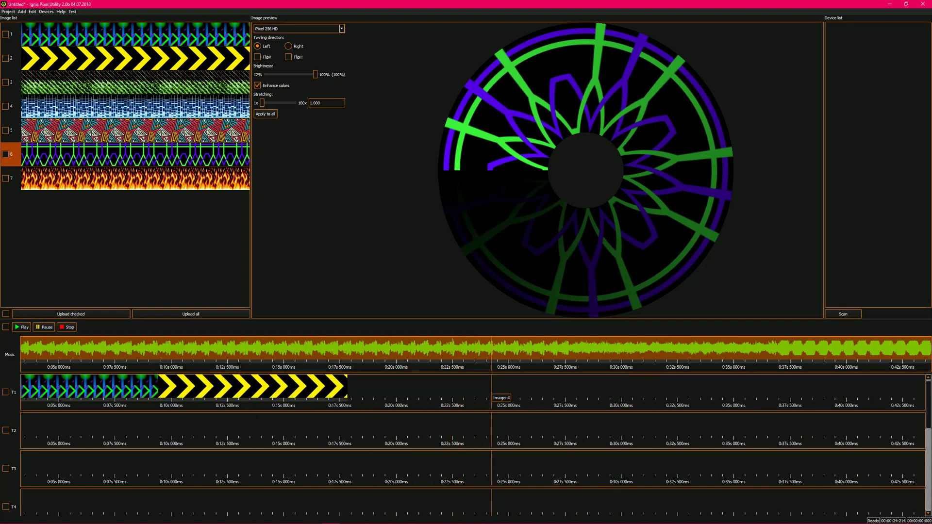
# Try image 3 and image 6 clips around the end of the yellow arrow clip on track T1, deleting each one.
pyautogui.moveTo(347, 387)
pyautogui.mouseDown()
pyautogui.moveTo(401, 387)
pyautogui.moveTo(352, 387)
pyautogui.mouseUp()
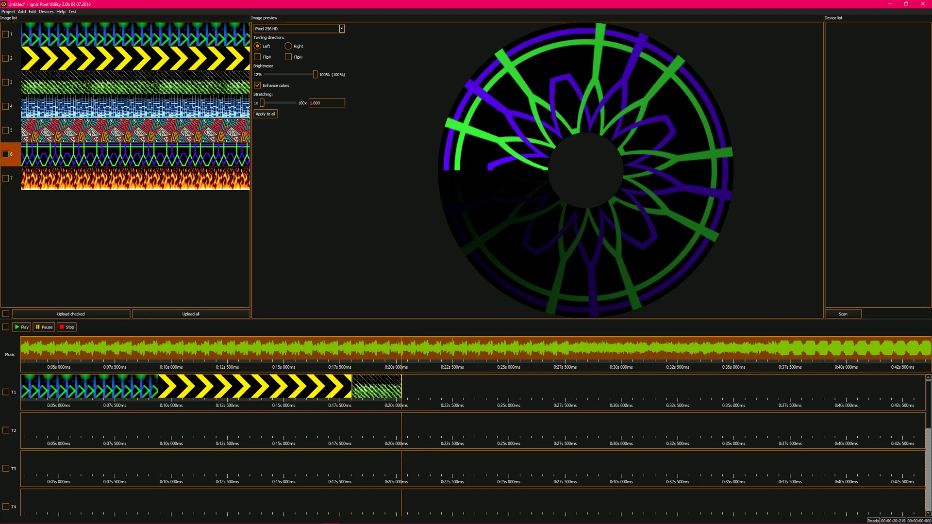
pyautogui.moveTo(402, 387); pyautogui.dragTo(375, 387)
pyautogui.hotkey('ctrl', 'z')
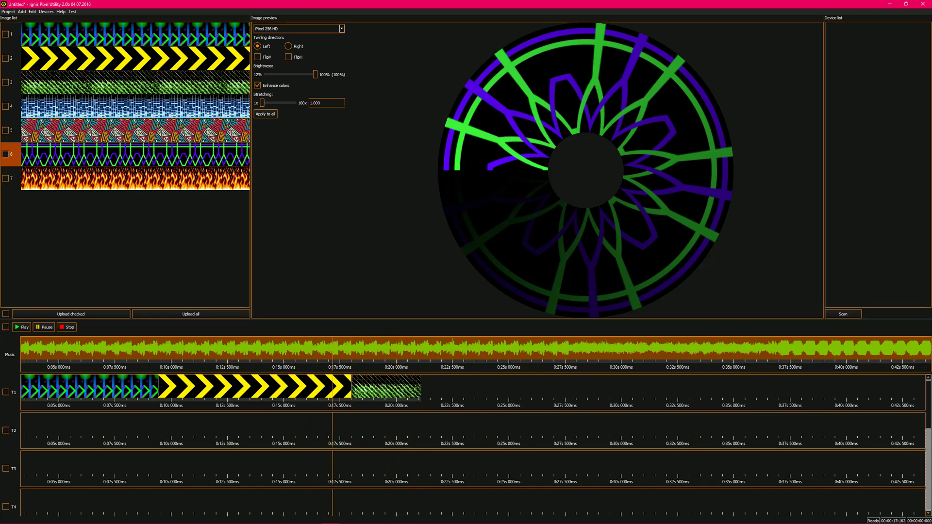
pyautogui.press('Delete')
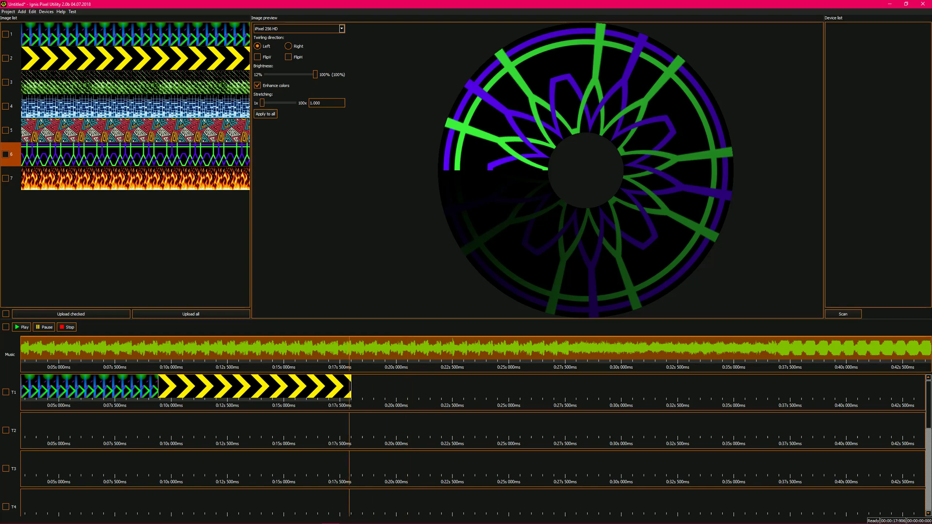
pyautogui.moveTo(352, 387); pyautogui.dragTo(294, 386)
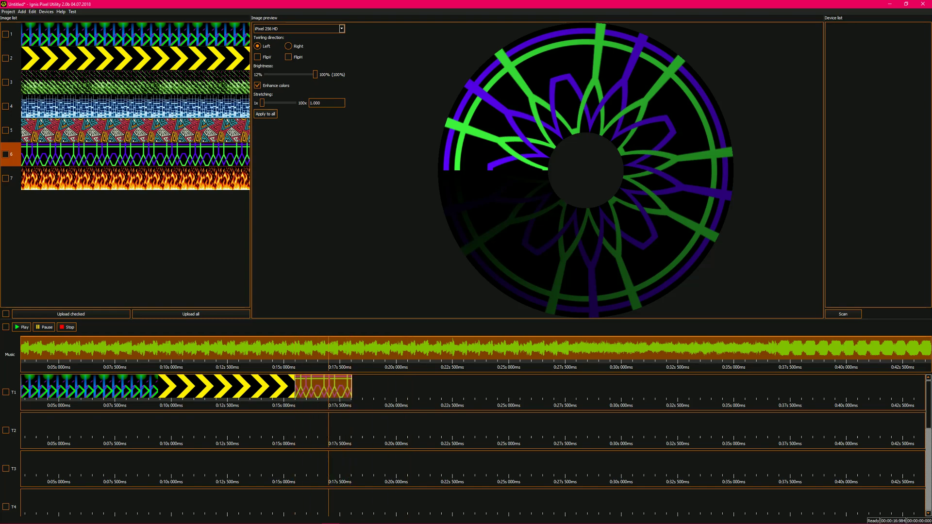
pyautogui.press('Delete')
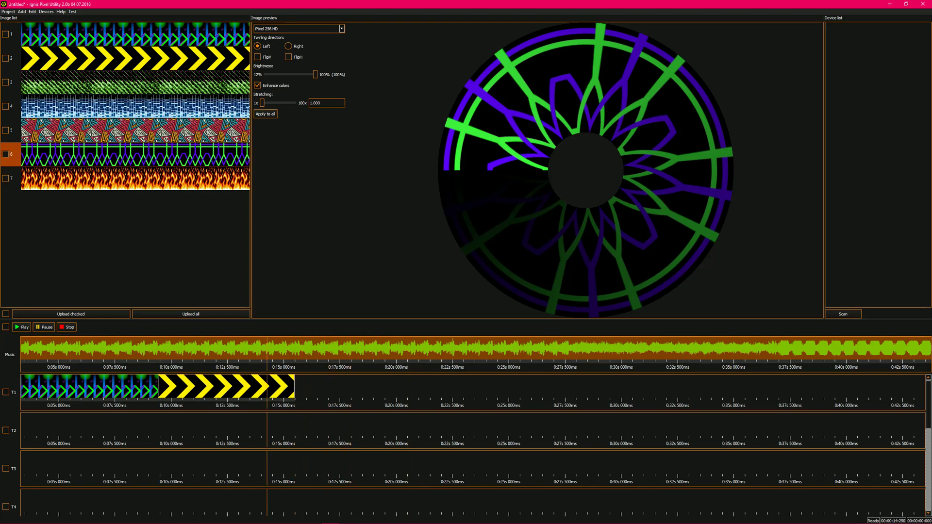
# During playback, extend the yellow arrow clip on track T1 to about 18.6 s, and stop playback.
pyautogui.click(272, 387)
pyautogui.click(22, 328)
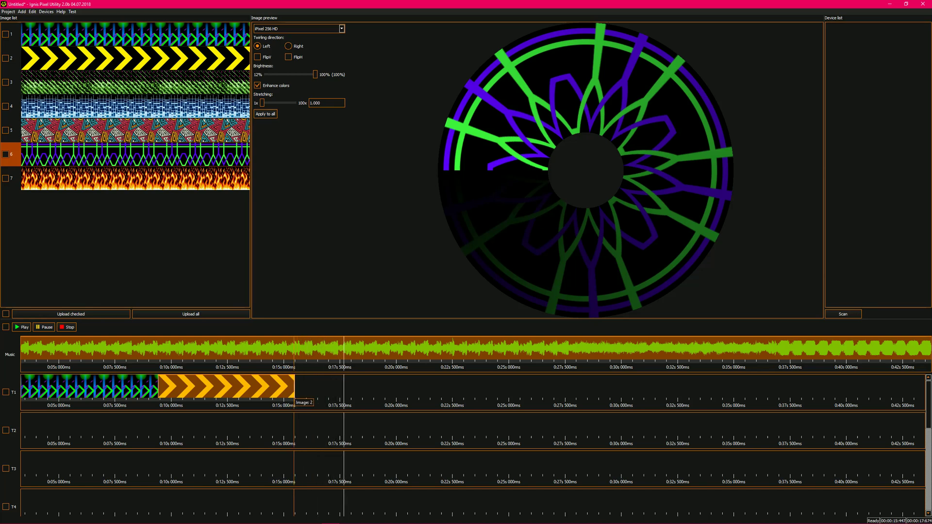
pyautogui.moveTo(294, 396); pyautogui.dragTo(365, 396)
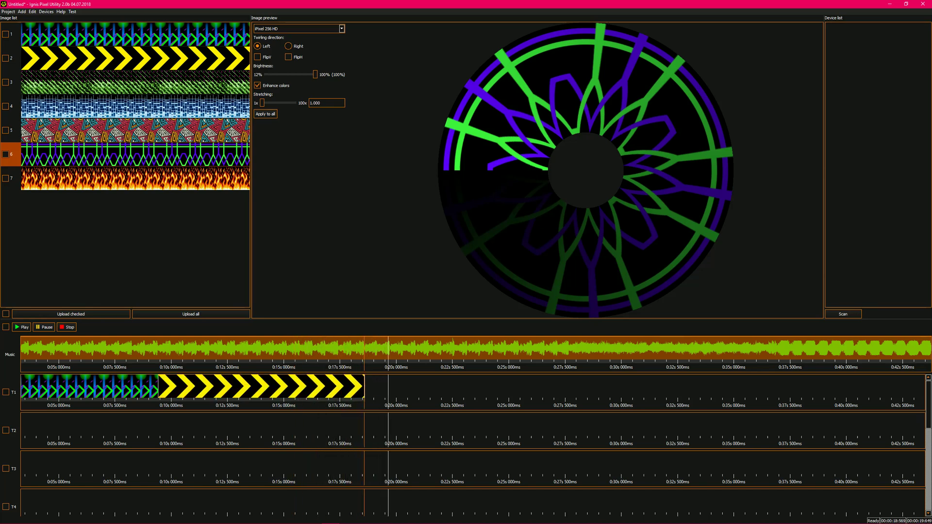
pyautogui.click(67, 327)
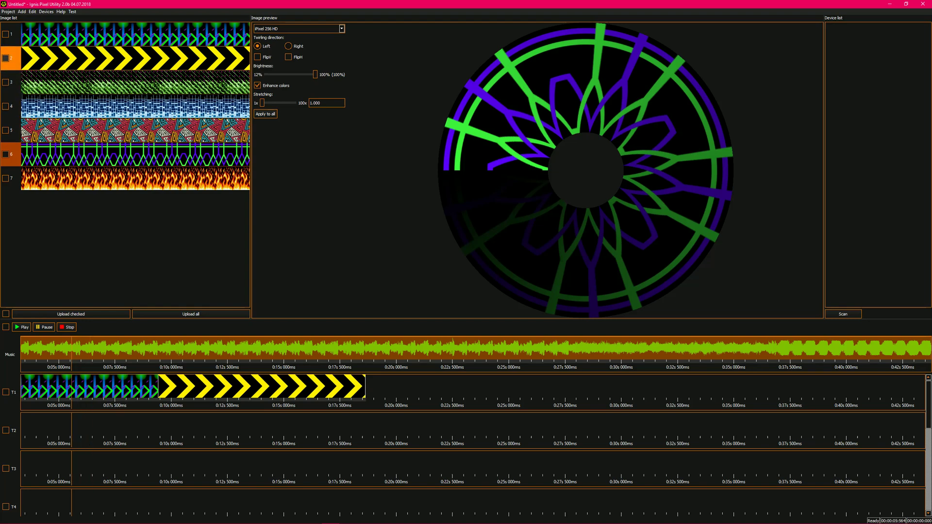
# Add image 3 after the yellow arrow clip, ending at about 28.5 s, and move the playback position to about 4.3 s.
pyautogui.moveTo(78, 82); pyautogui.dragTo(589, 388)
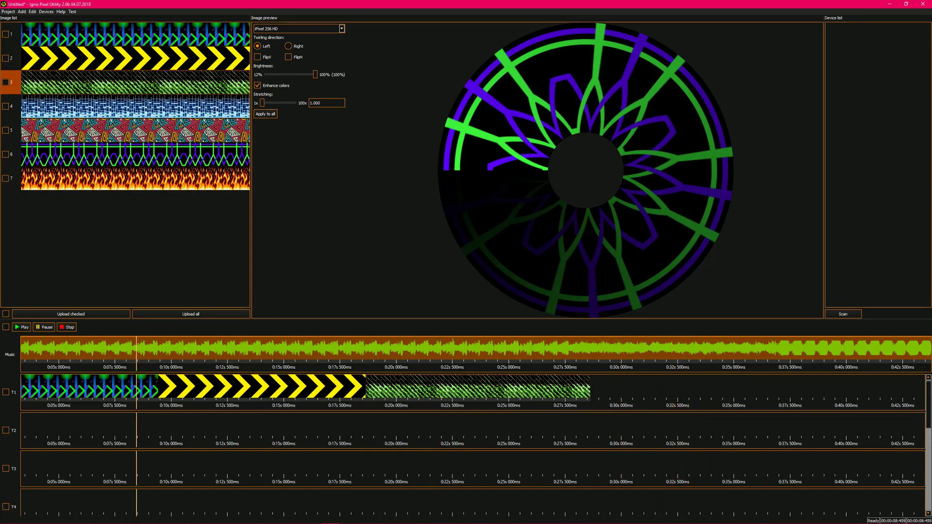
pyautogui.click(170, 348)
pyautogui.click(398, 348)
pyautogui.click(406, 348)
pyautogui.click(277, 348)
pyautogui.click(43, 348)
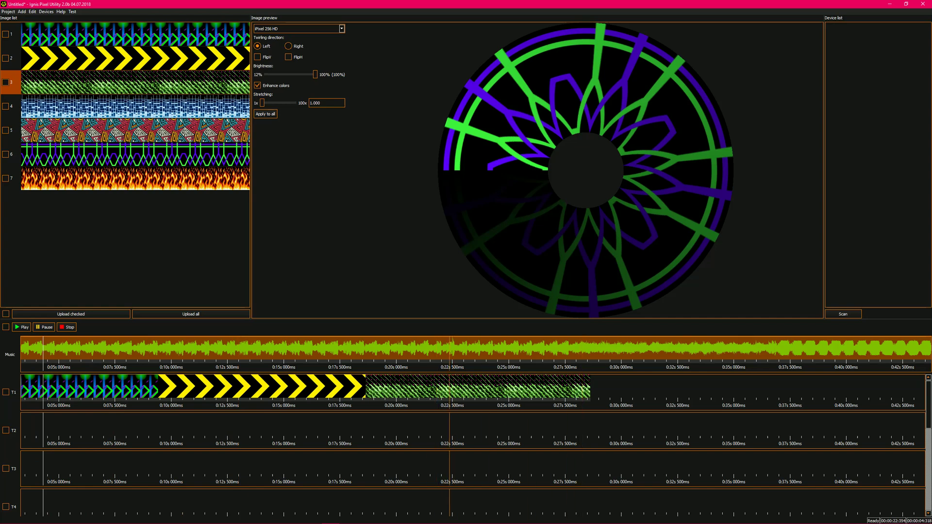
# Scan for connected devices.
pyautogui.moveTo(931, 134); pyautogui.dragTo(828, 134)
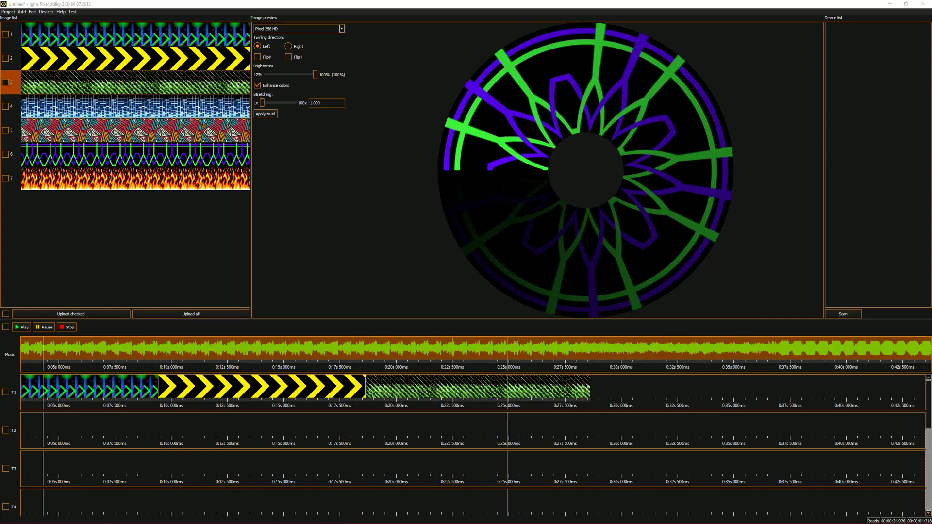
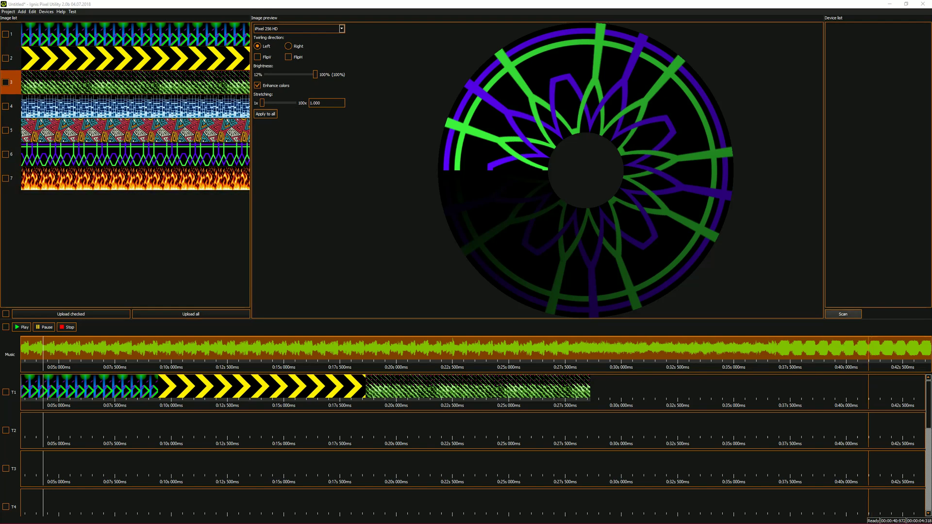
pyautogui.click(843, 314)
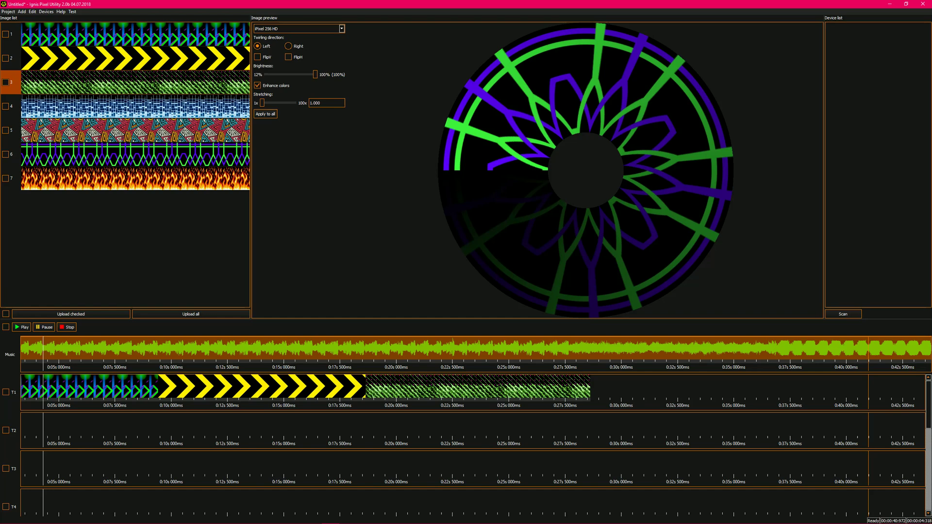
# Preview the effect image as an iPixel 48 Lite, and switch the preview back to iPixel 256 HD.
pyautogui.click(298, 29)
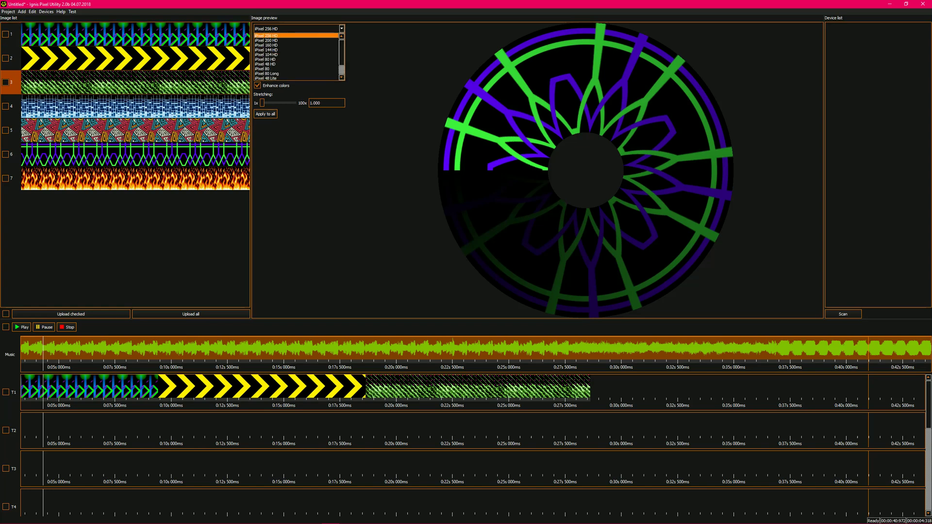
pyautogui.press('Escape')
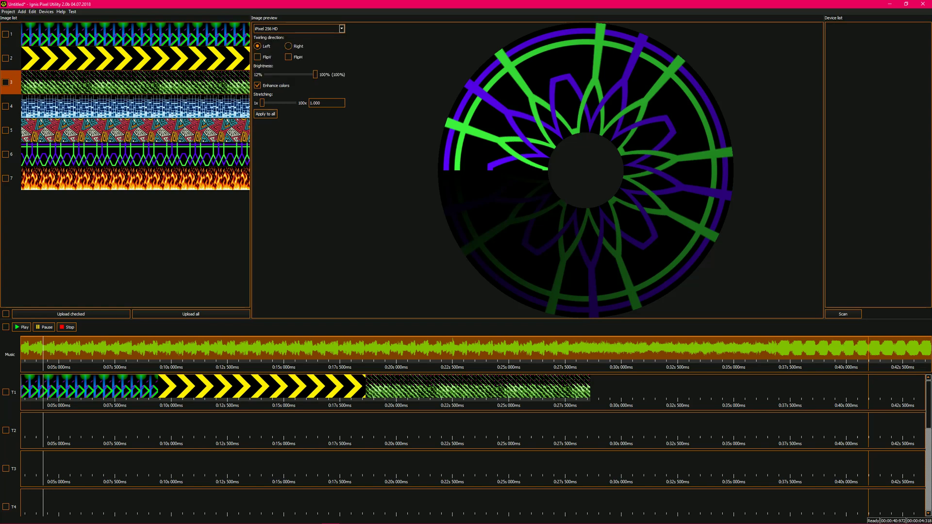
pyautogui.hotkey('alt', 'Down')
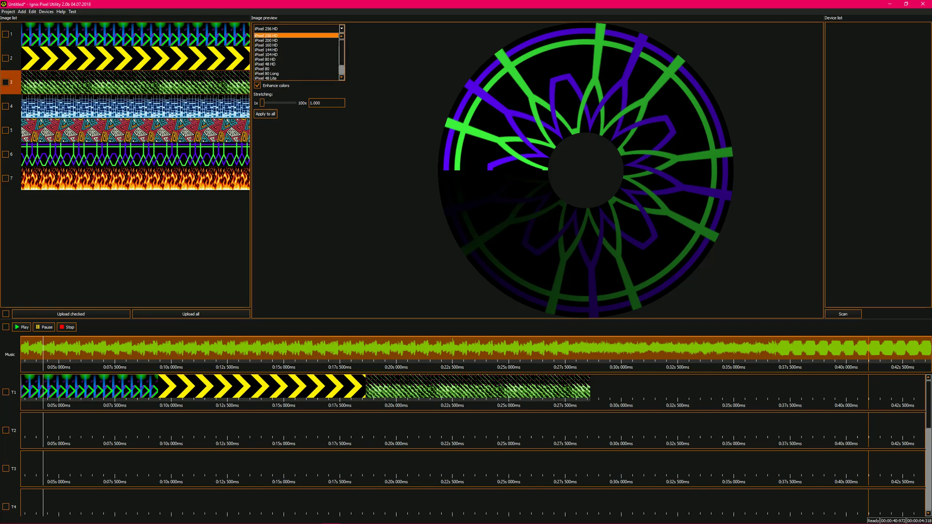
pyautogui.press('End')
pyautogui.press('Return')
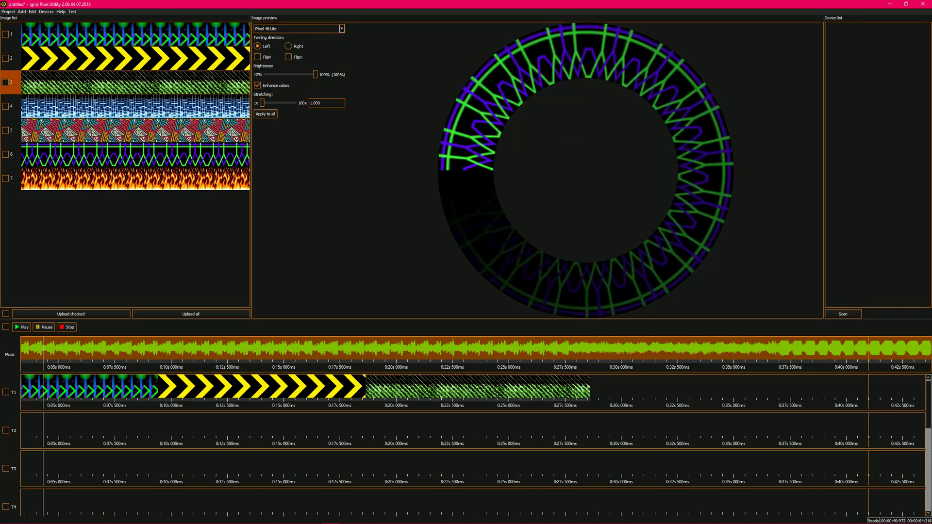
pyautogui.hotkey('alt', 'Down')
pyautogui.press('Escape')
pyautogui.click(298, 28)
pyautogui.click(291, 35)
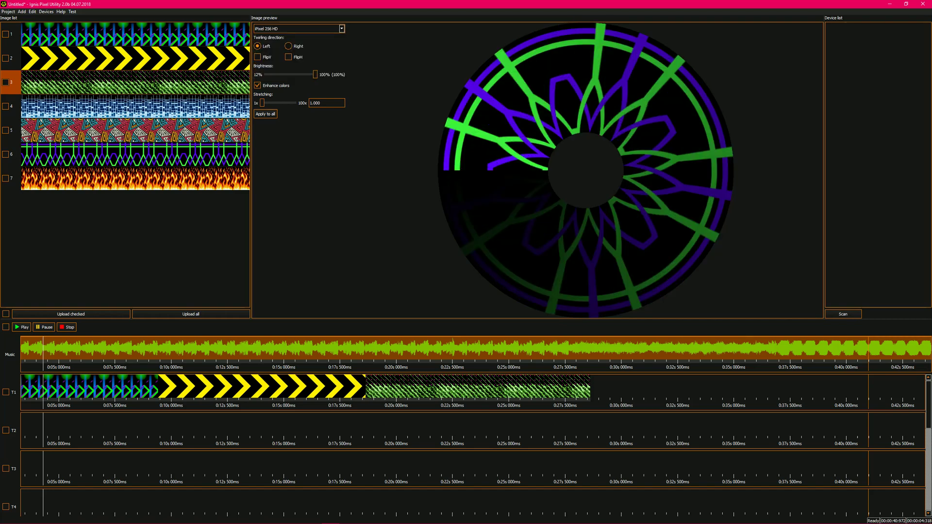
# Examine the device upload options for all, checked and current items.
pyautogui.press('alt')
pyautogui.press('Right')
pyautogui.press('Right')
pyautogui.press('Right')
pyautogui.press('Down')
pyautogui.press('Down')
pyautogui.press('Down')
pyautogui.press('Right')
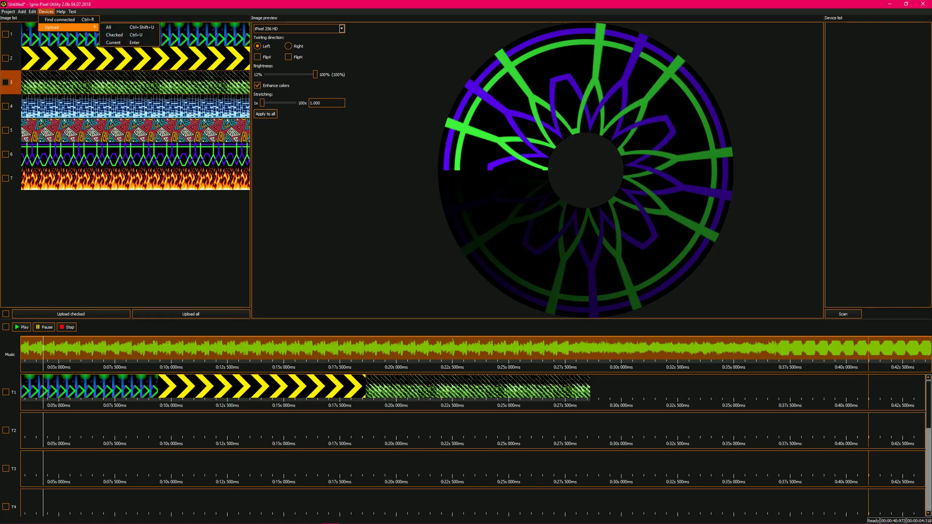
pyautogui.press('Escape')
pyautogui.press('Escape')
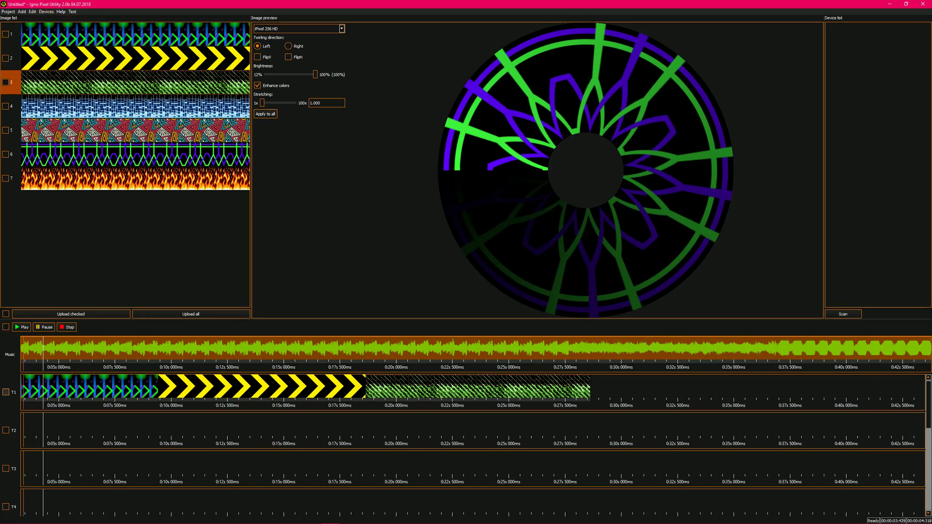
# Check timeline track T1.
pyautogui.press('space')
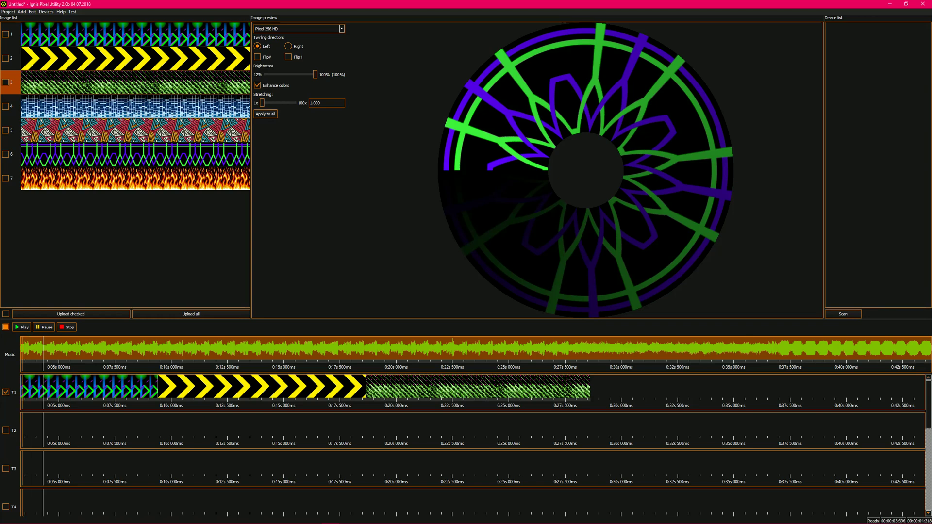
pyautogui.scroll(-2, 473, 444)
pyautogui.scroll(2, 128, 444)
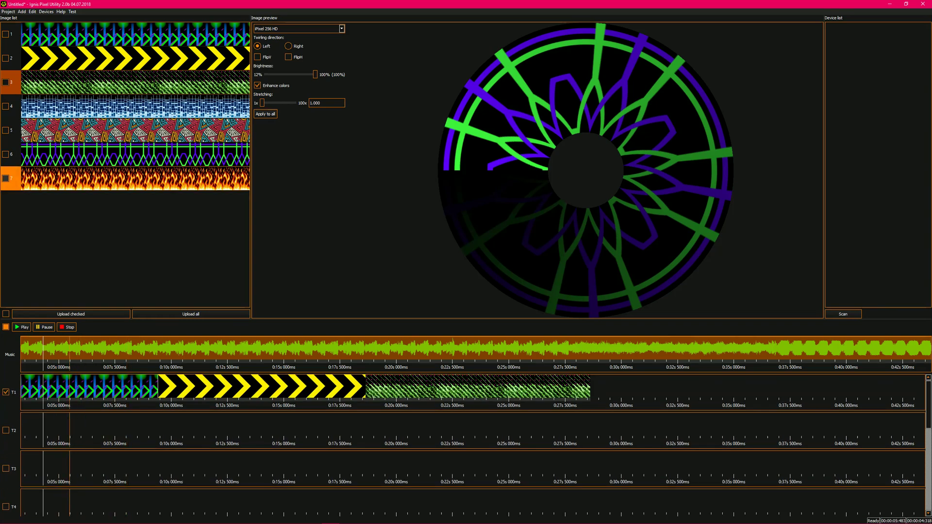
# Add image 5 to the start of track T2 and image 7 to the start of track T3, each ending at about 6 s.
pyautogui.moveTo(66, 137); pyautogui.dragTo(128, 426)
pyautogui.moveTo(110, 137); pyautogui.dragTo(100, 442)
pyautogui.moveTo(136, 178); pyautogui.dragTo(154, 464)
pyautogui.moveTo(72, 179); pyautogui.dragTo(74, 468)
pyautogui.moveTo(80, 354); pyautogui.dragTo(359, 354)
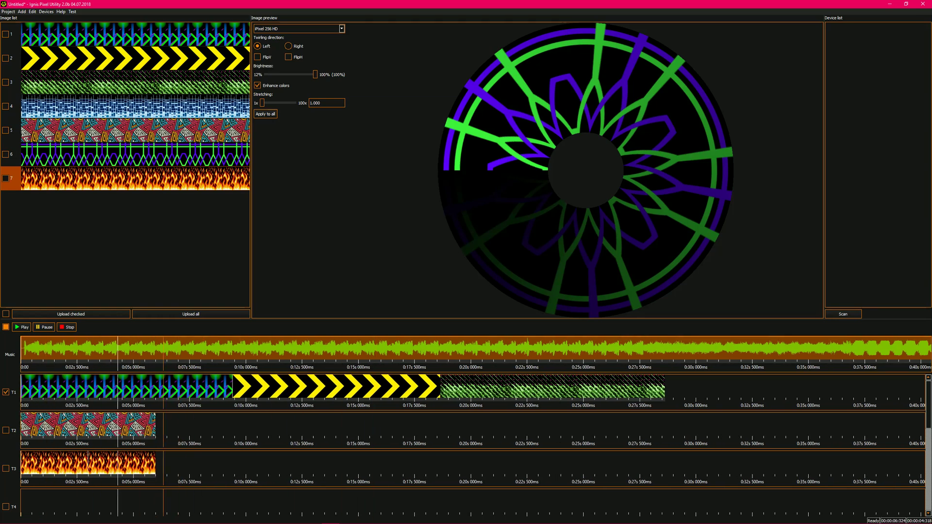
# Check tracks T2 and T3, and uncheck T2 so that T1 and T3 are selected.
pyautogui.click(6, 430)
pyautogui.click(6, 469)
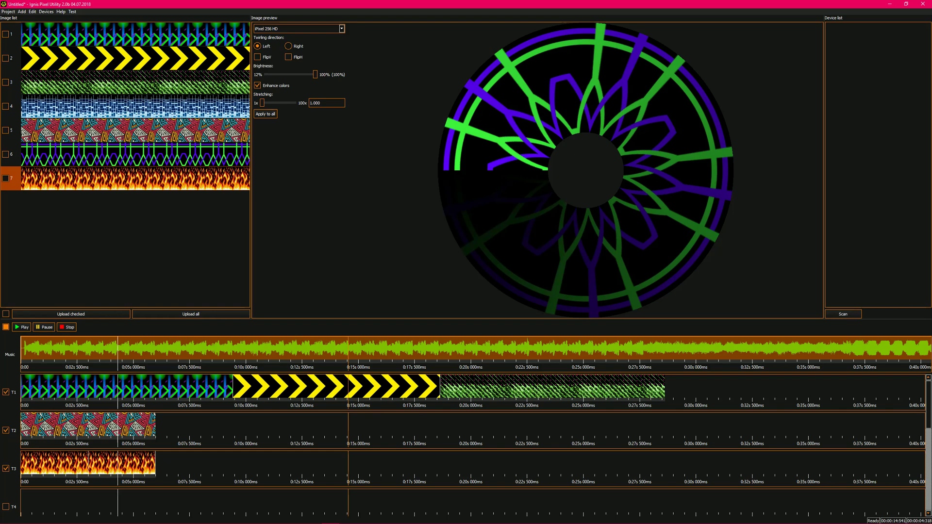
pyautogui.click(133, 362)
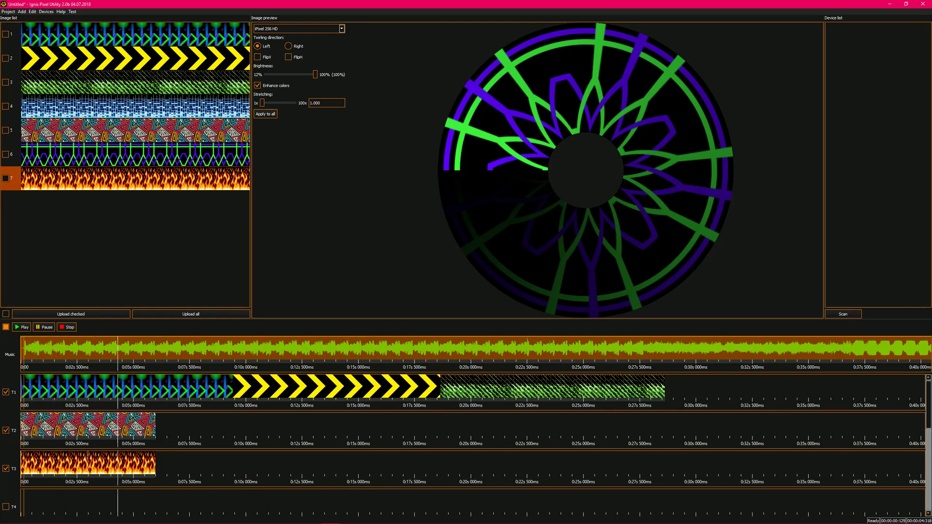
pyautogui.click(6, 430)
pyautogui.moveTo(102, 361); pyautogui.dragTo(55, 362)
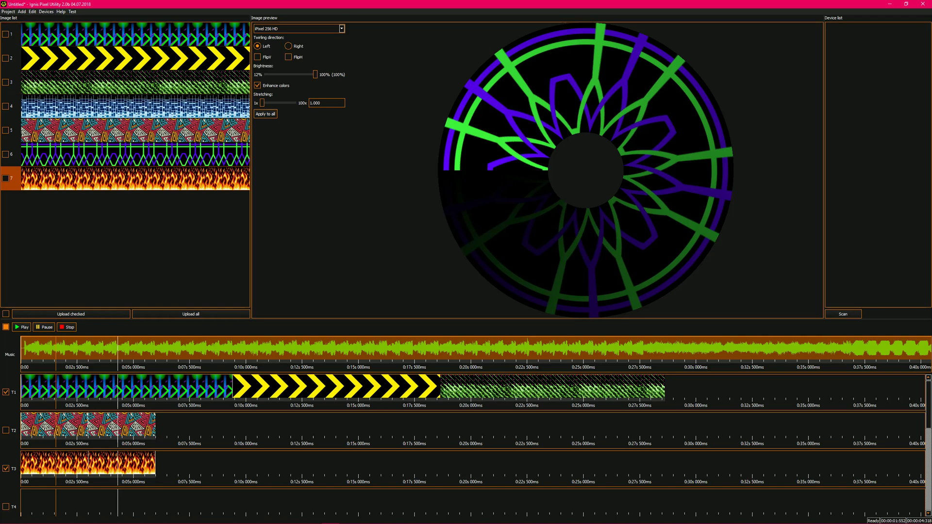
pyautogui.click(344, 361)
# Examine the upload option that sends all images and timelines to the checked devices.
pyautogui.click(46, 11)
pyautogui.moveTo(68, 27)
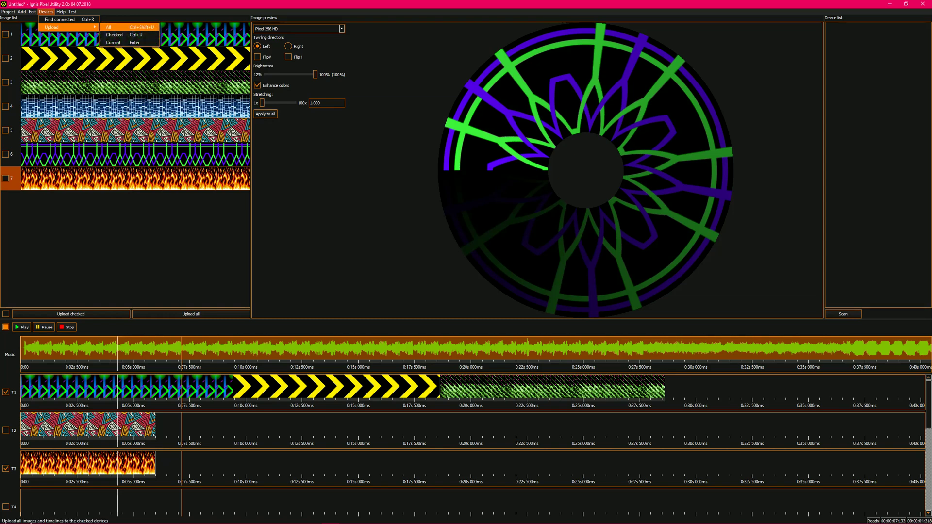
pyautogui.press('Escape')
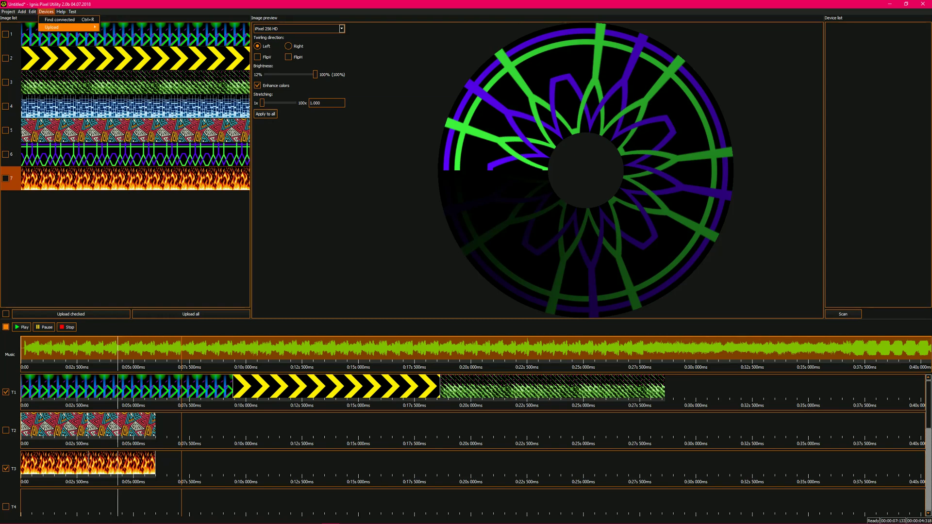
pyautogui.press('Up')
pyautogui.press('Down')
pyautogui.press('Right')
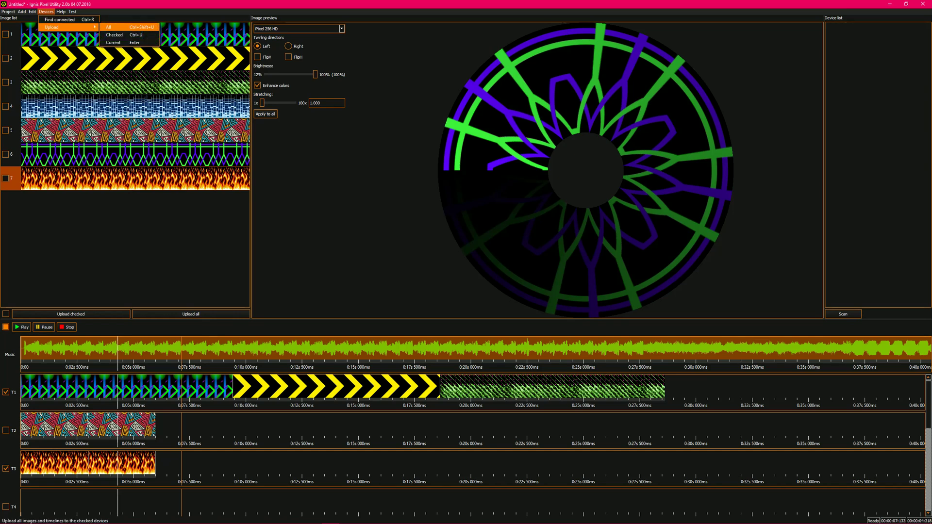
pyautogui.press('Escape')
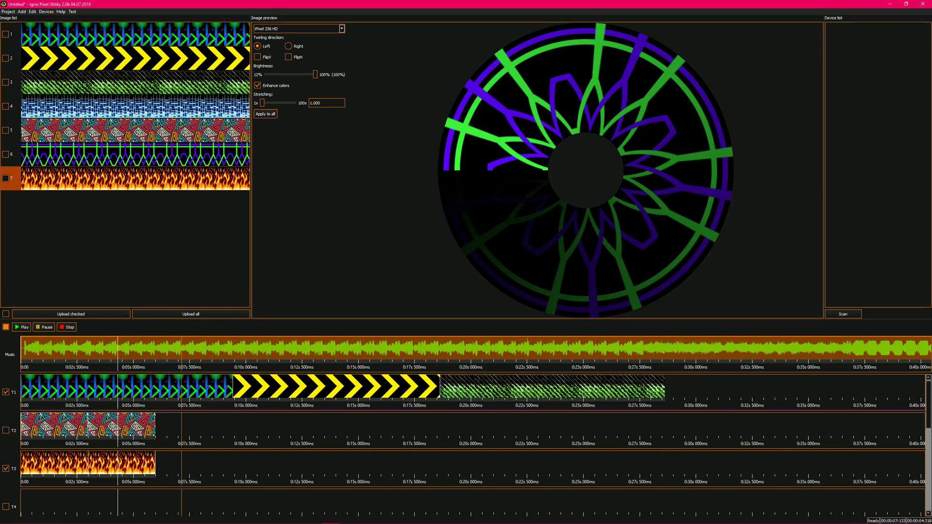
# Examine the device upload options for the current item and for checked images and timelines only.
pyautogui.click(46, 11)
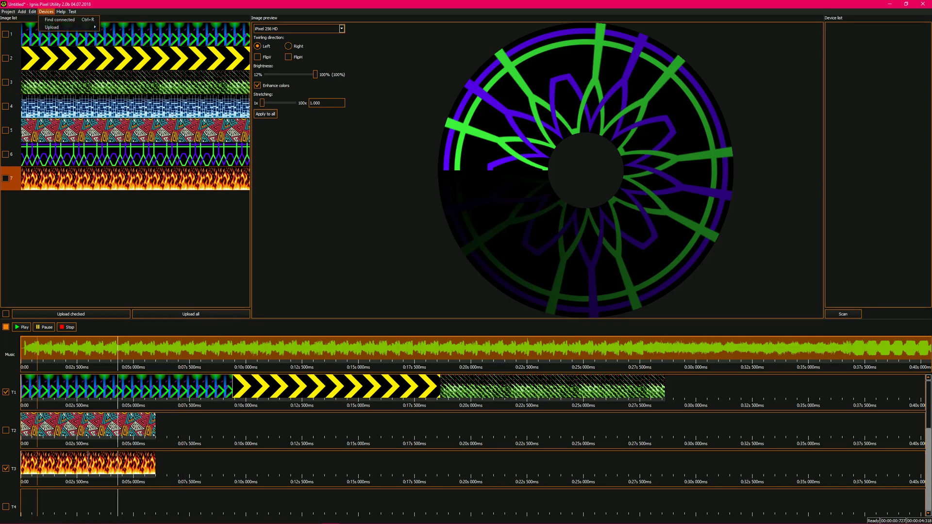
pyautogui.press('Up')
pyautogui.press('Right')
pyautogui.press('Down')
pyautogui.press('Down')
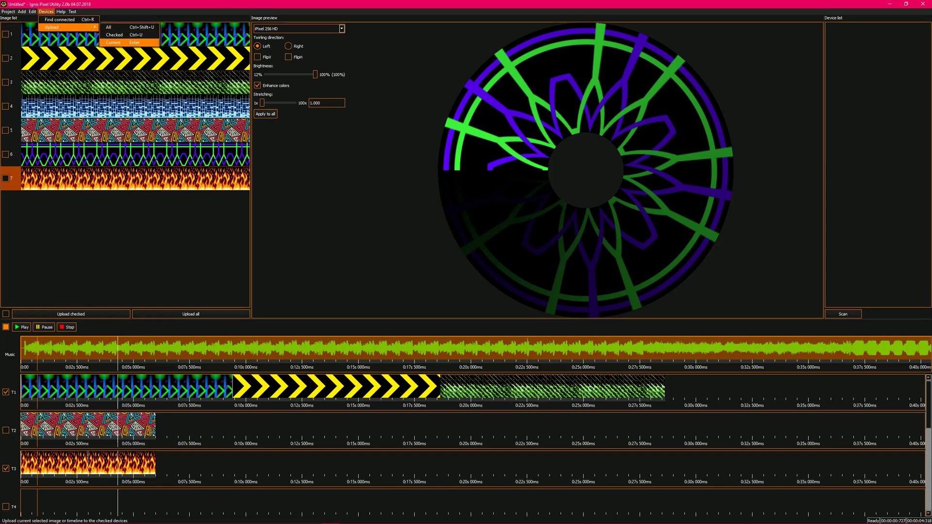
pyautogui.press('Return')
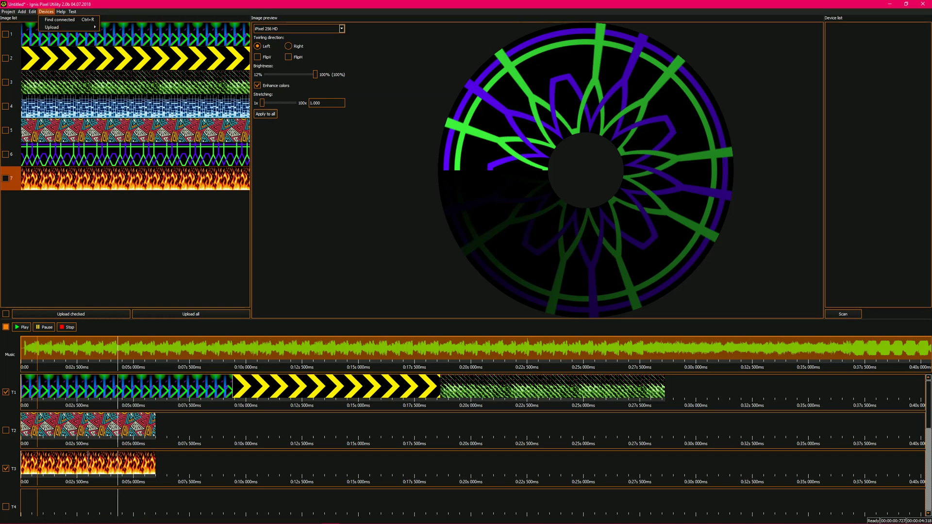
pyautogui.press('Down')
pyautogui.press('Down')
pyautogui.press('Down')
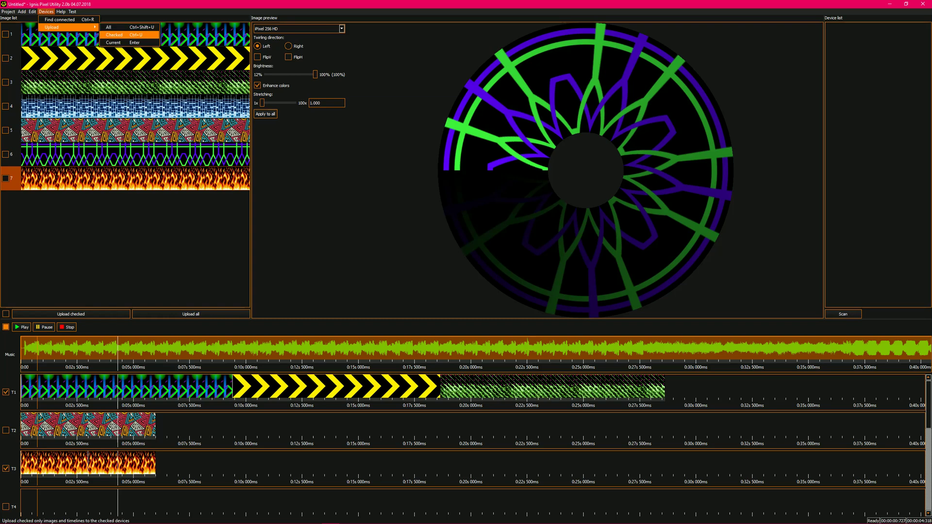
pyautogui.press('Return')
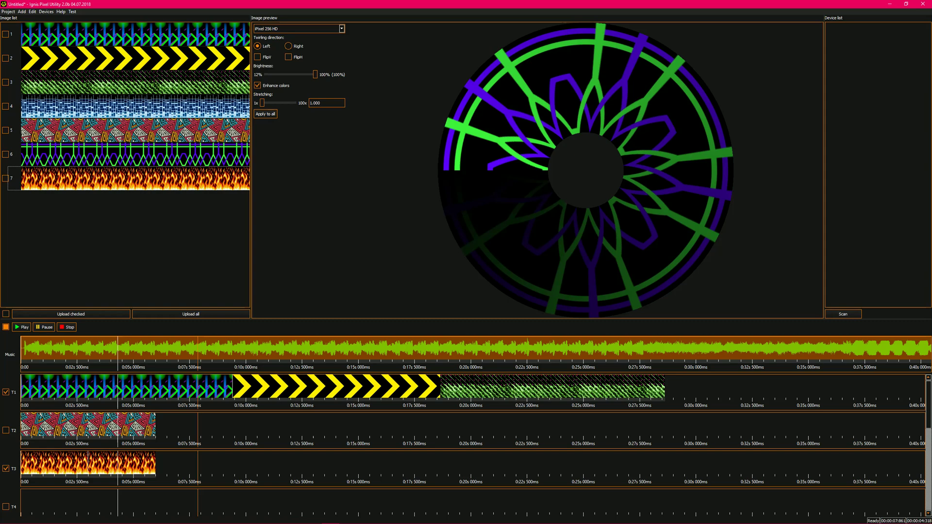
# Close the project and save its changes to the Desktop as an Ignis Pixel project file named 1.
pyautogui.click(921, 4)
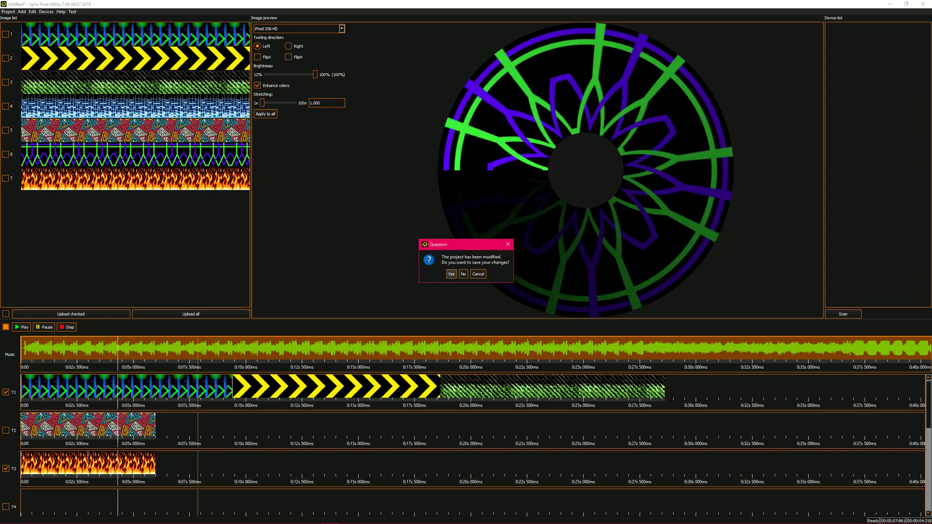
pyautogui.press('Return')
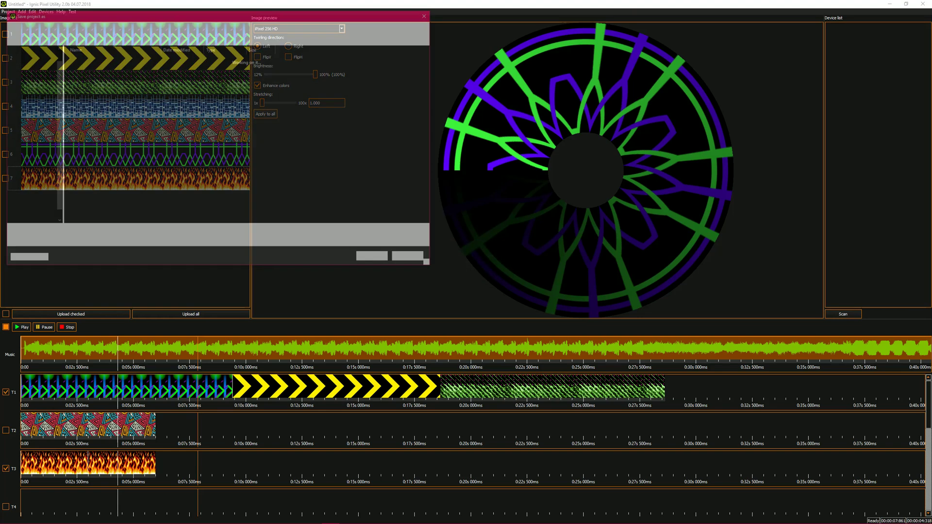
pyautogui.click(30, 47)
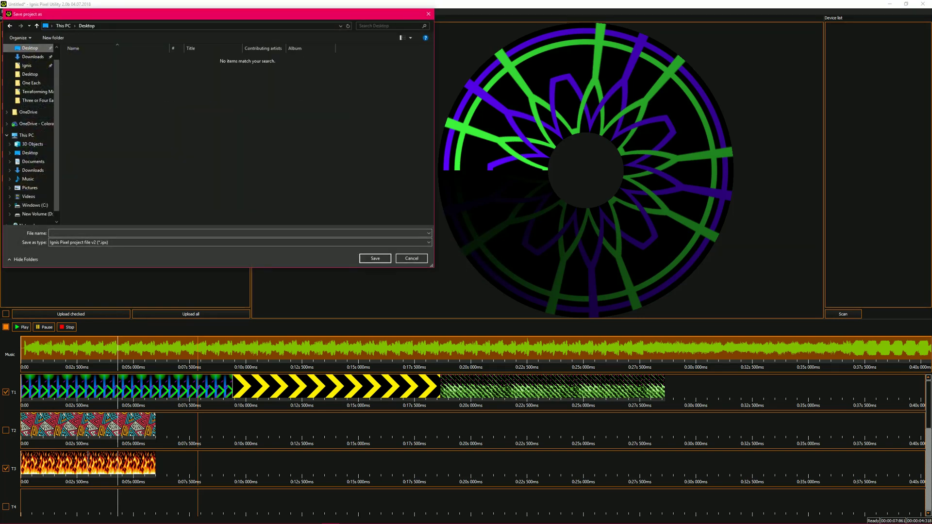
pyautogui.click(239, 233)
pyautogui.write('1')
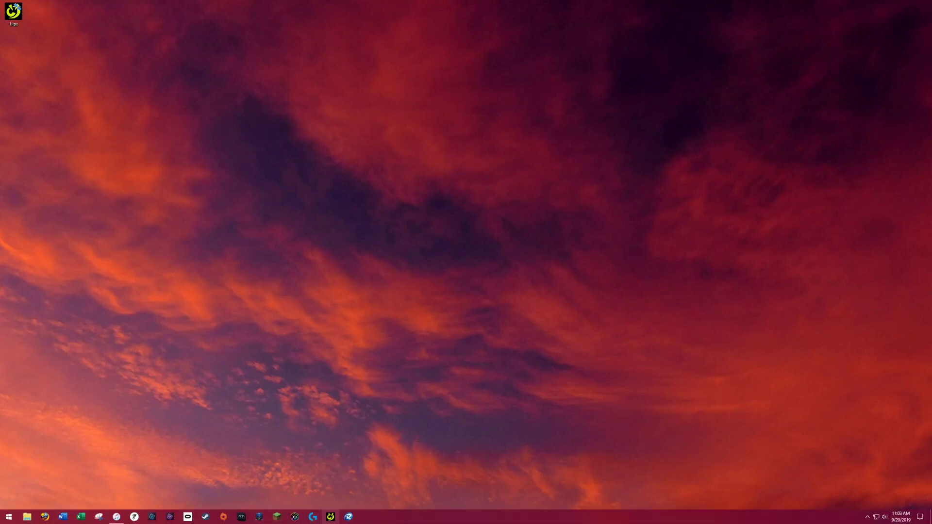
# Open Ignis Pixel Utility again and maximize its window.
pyautogui.click(330, 517)
pyautogui.press('super+Up')
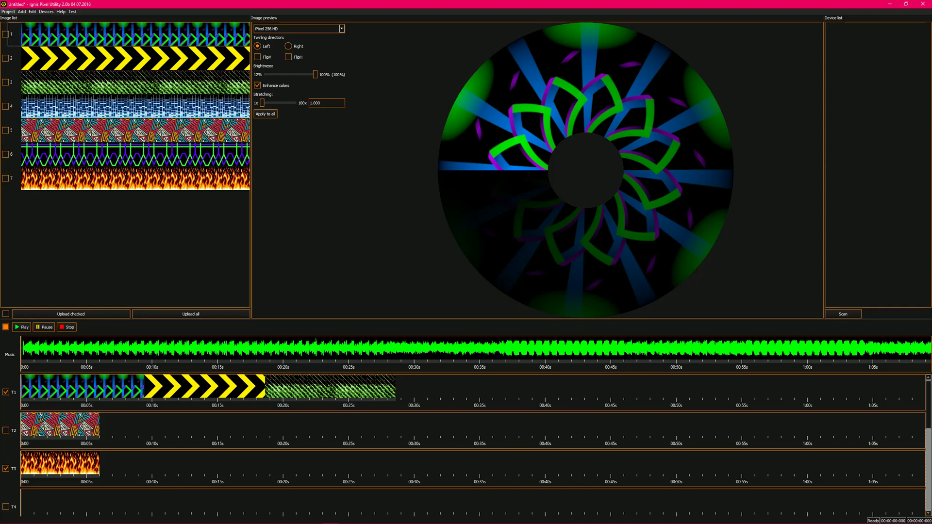
pyautogui.click(60, 12)
pyautogui.press('Escape')
# Shorten the yellow chevron clip on track T1 so it ends at about 18.5 s.
pyautogui.scroll(5, 309, 388)
pyautogui.scroll(6, 307, 388)
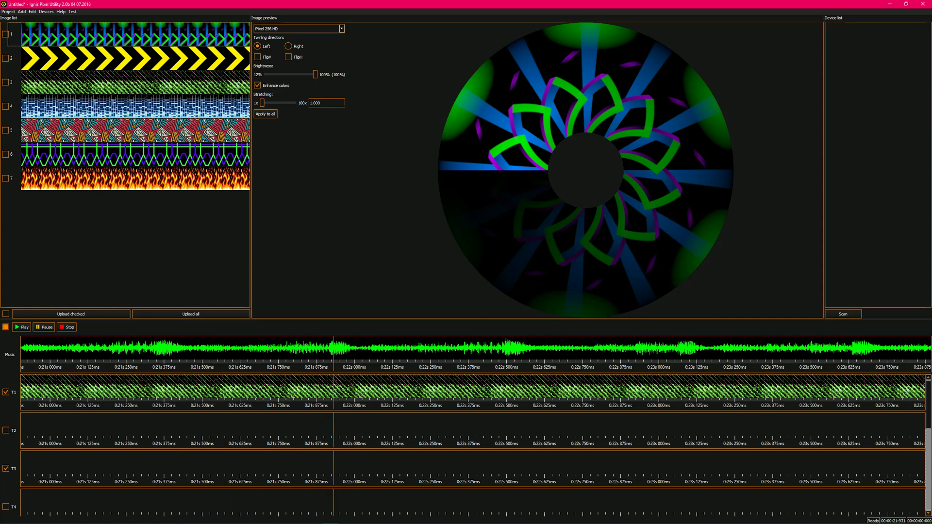
pyautogui.hscroll(-5, 316, 388)
pyautogui.hscroll(-7, 322, 389)
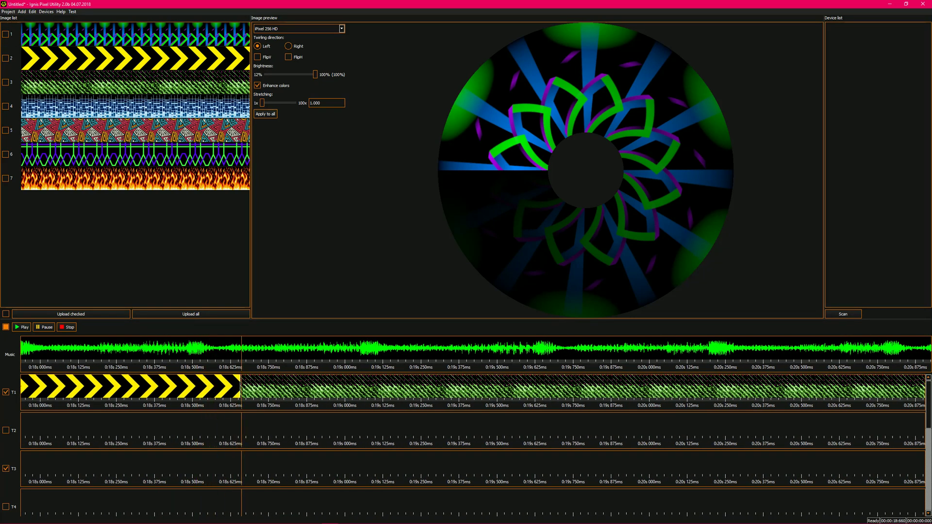
pyautogui.click(241, 387)
pyautogui.click(231, 387)
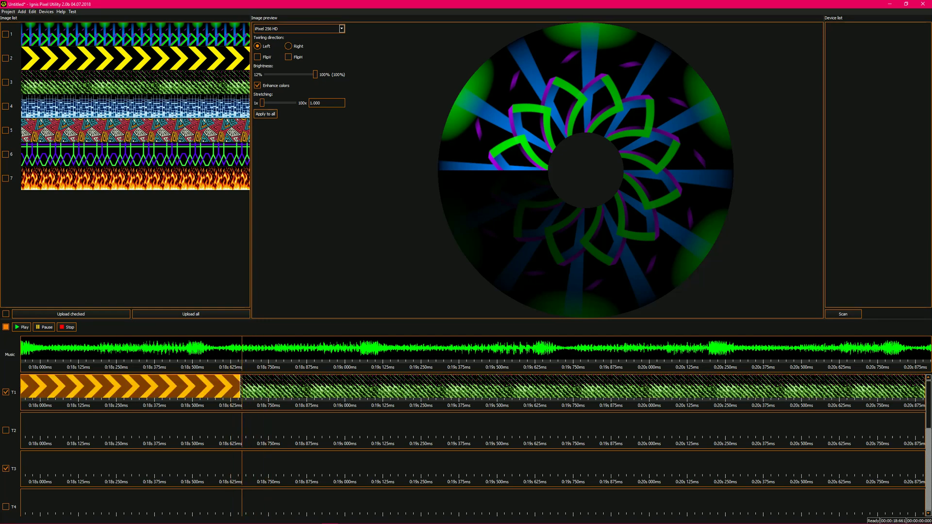
pyautogui.moveTo(240, 386); pyautogui.dragTo(208, 388)
pyautogui.click(289, 388)
pyautogui.scroll(-7, 311, 387)
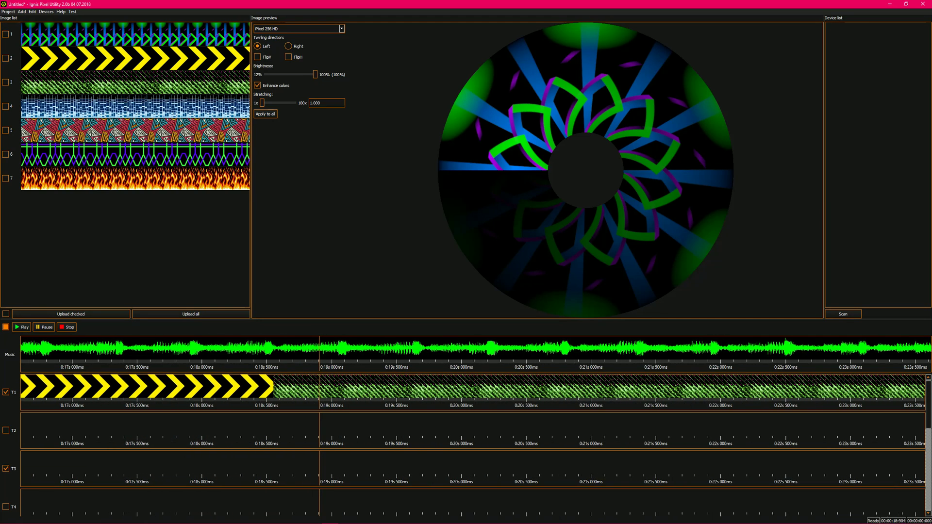
pyautogui.scroll(-3, 310, 388)
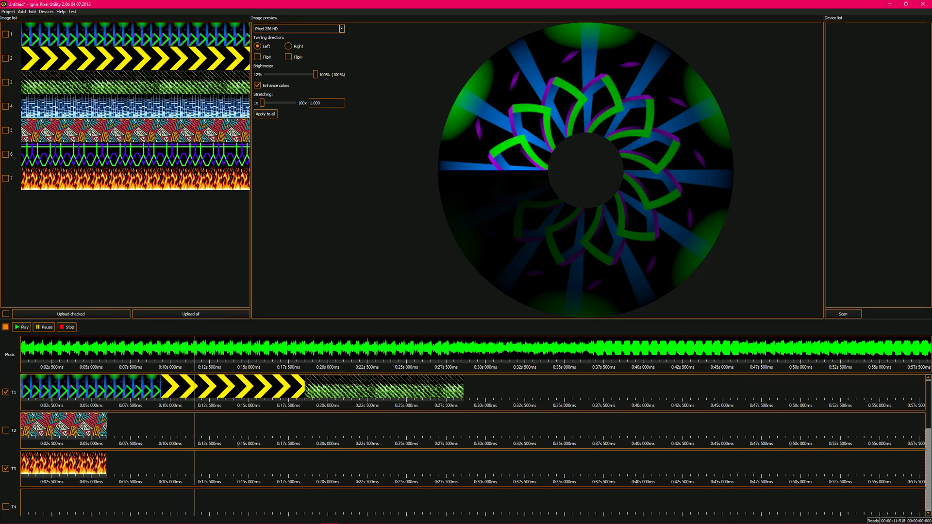
pyautogui.scroll(-1, 414, 389)
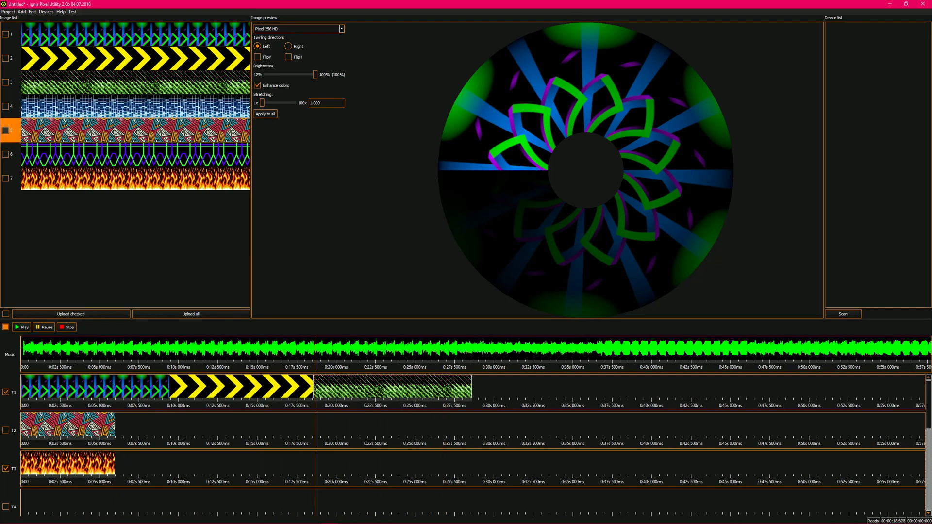
# Look through the previews of images 5, 6 and 7, and go back up the list to image 1.
pyautogui.click(135, 130)
pyautogui.click(134, 154)
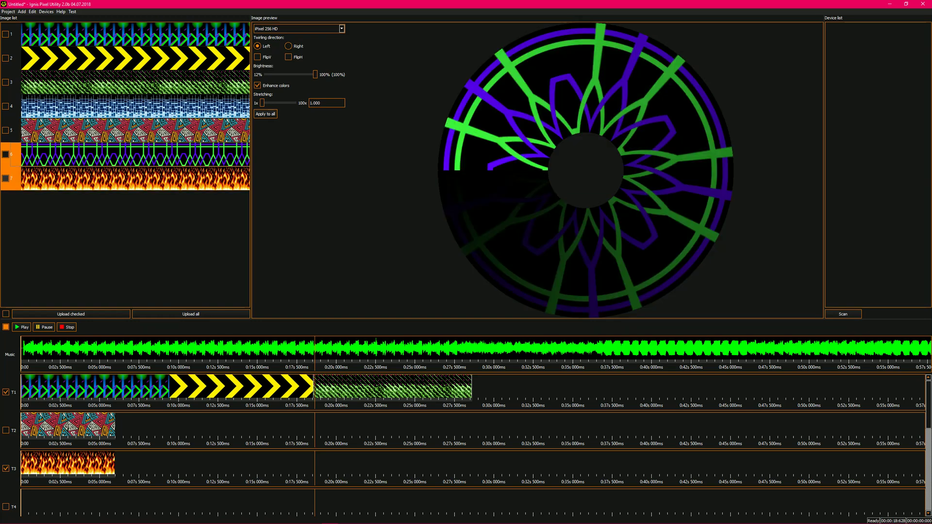
pyautogui.click(135, 178)
pyautogui.press('Up')
pyautogui.press('Up')
pyautogui.press('Up')
pyautogui.press('Up')
pyautogui.press('Up')
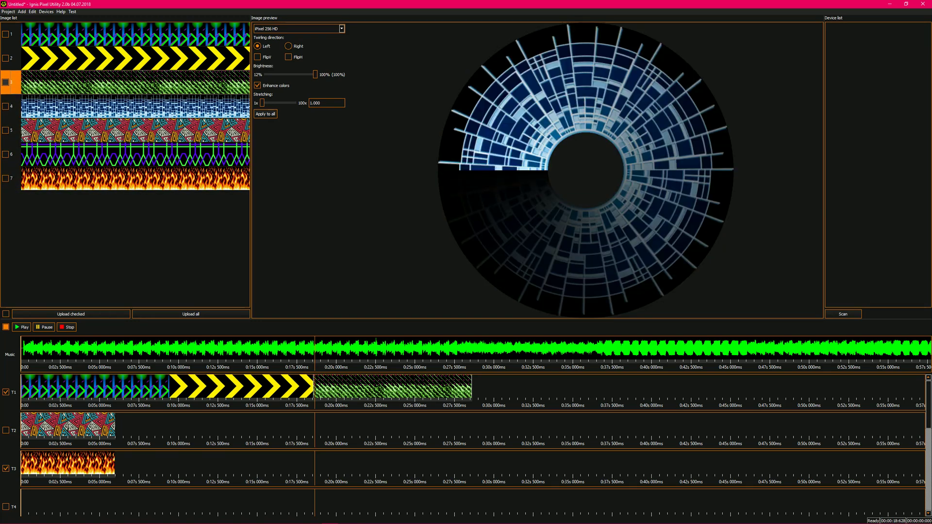
pyautogui.press('Up')
pyautogui.press('Up')
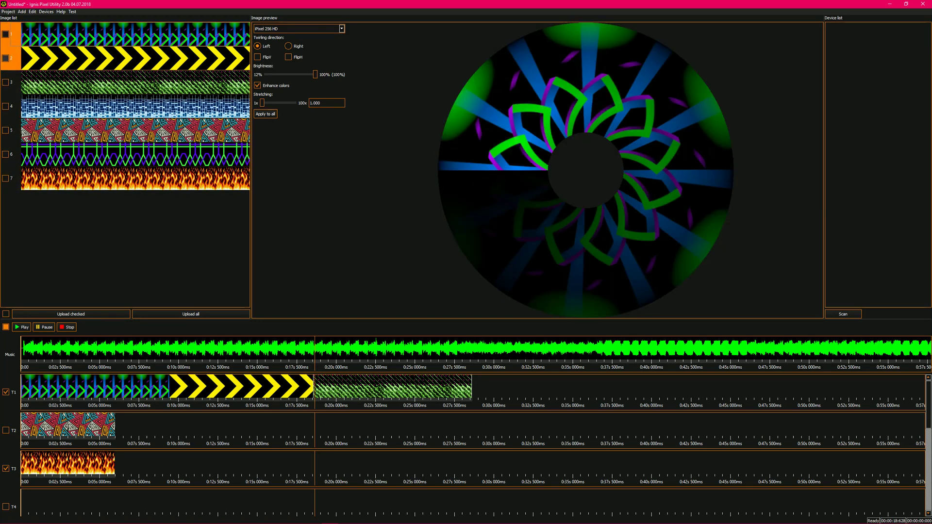
# Set the twirling direction of image 5 to Right.
pyautogui.click(135, 106)
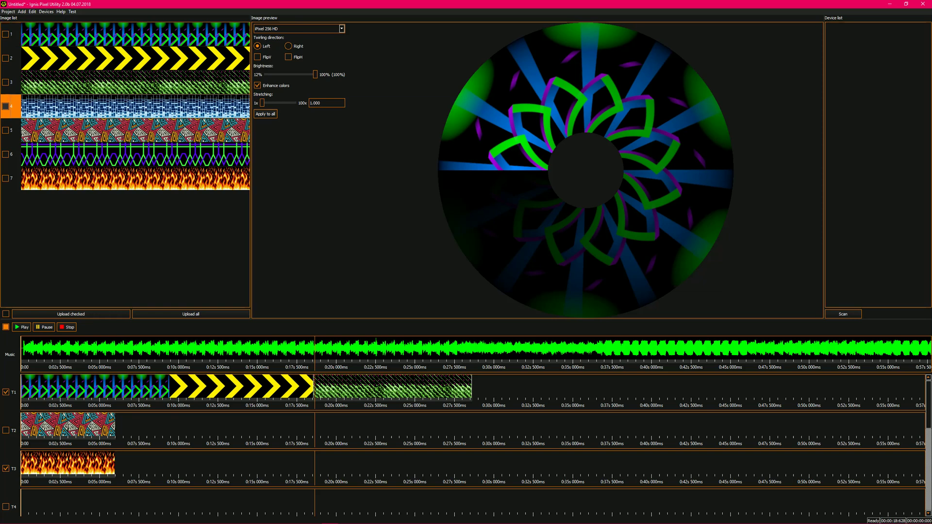
pyautogui.click(135, 130)
pyautogui.click(288, 46)
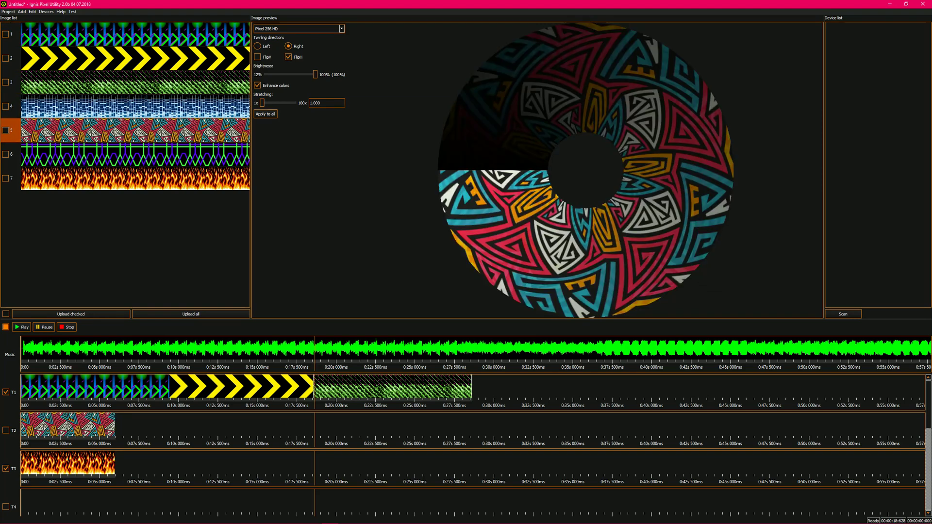
# Flip image 3 vertically, and switch its twirling direction to Right and back to Left.
pyautogui.click(135, 82)
pyautogui.click(257, 57)
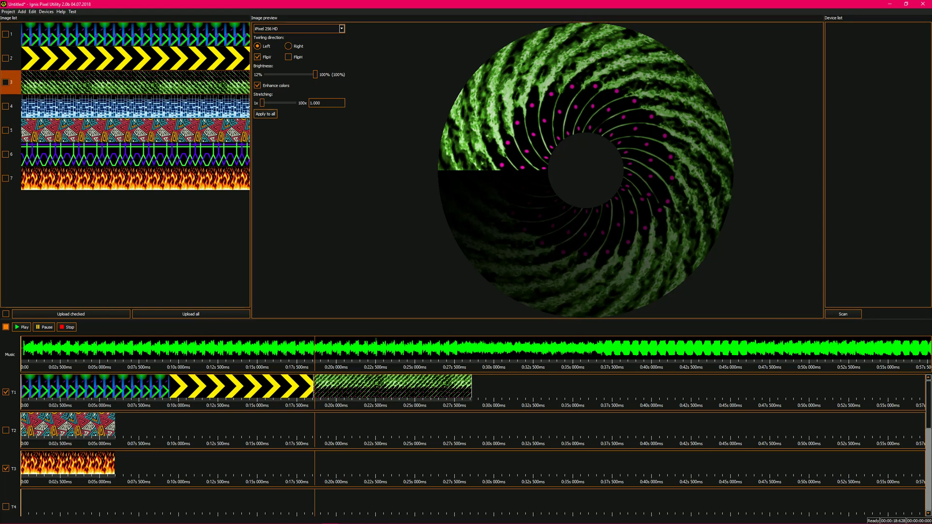
pyautogui.click(288, 46)
pyautogui.click(257, 47)
pyautogui.moveTo(315, 75)
pyautogui.mouseDown()
pyautogui.moveTo(266, 74)
pyautogui.moveTo(315, 74)
pyautogui.mouseUp()
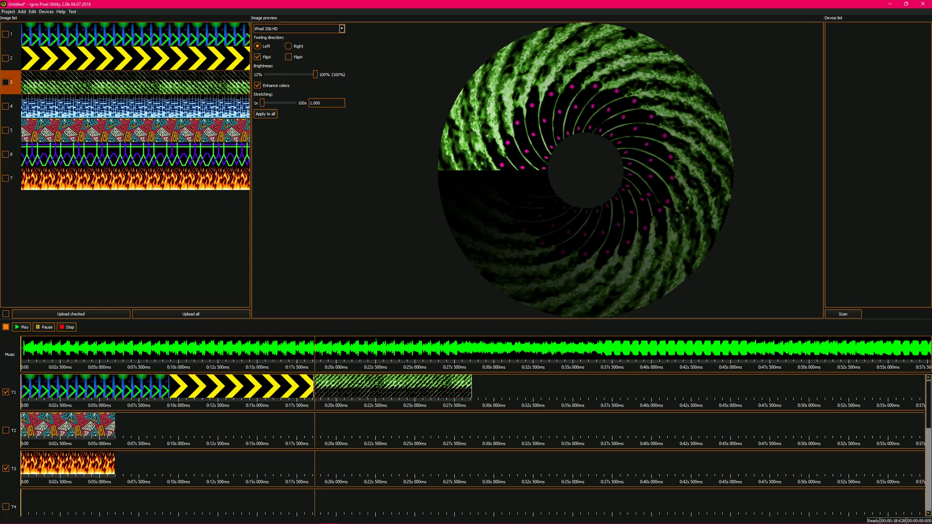